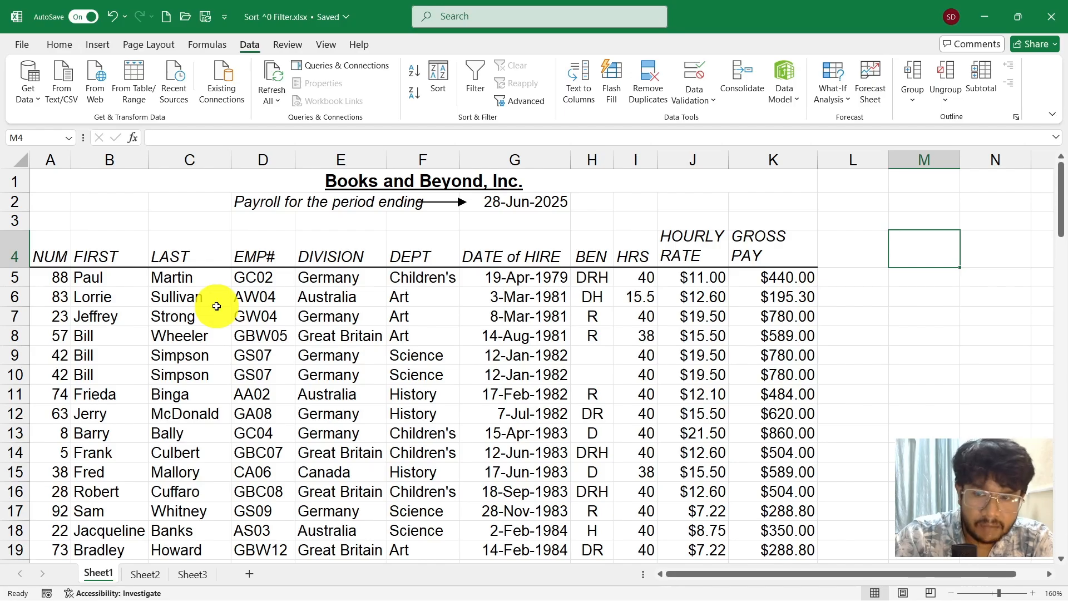
- Look over the payroll list on Sheet1 and its column headings in row 4, from NUM to GROSS PAY
{"action": "scroll", "coordinate": [216, 306], "scroll_direction": "down", "scroll_amount": 6}
{"action": "scroll", "coordinate": [216, 306], "scroll_direction": "down", "scroll_amount": 20}
{"action": "scroll", "coordinate": [217, 306], "scroll_direction": "up", "scroll_amount": 20}
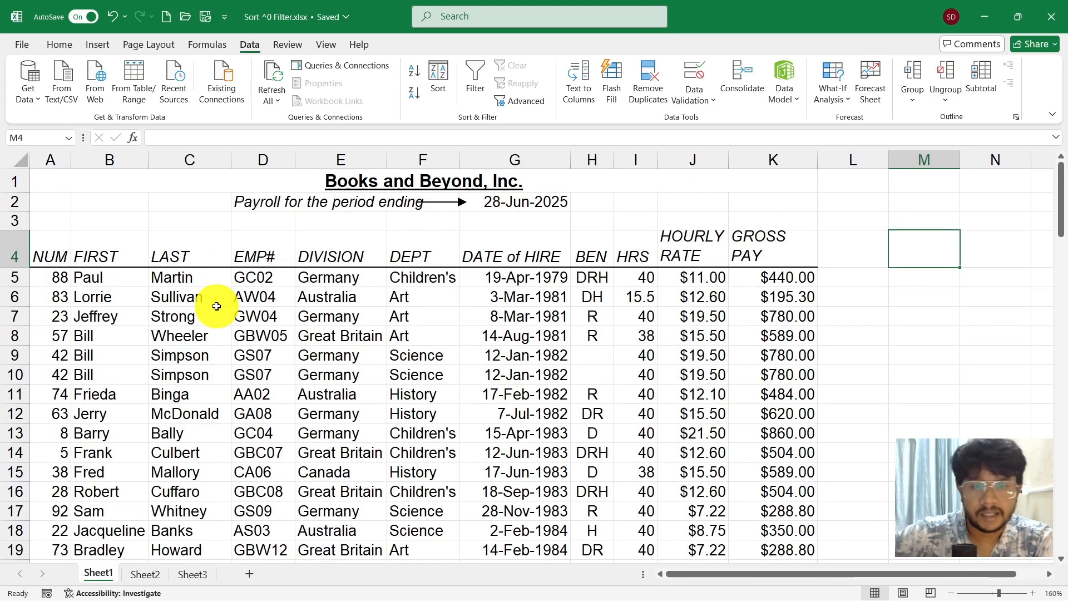
{"action": "left_click", "coordinate": [217, 305]}
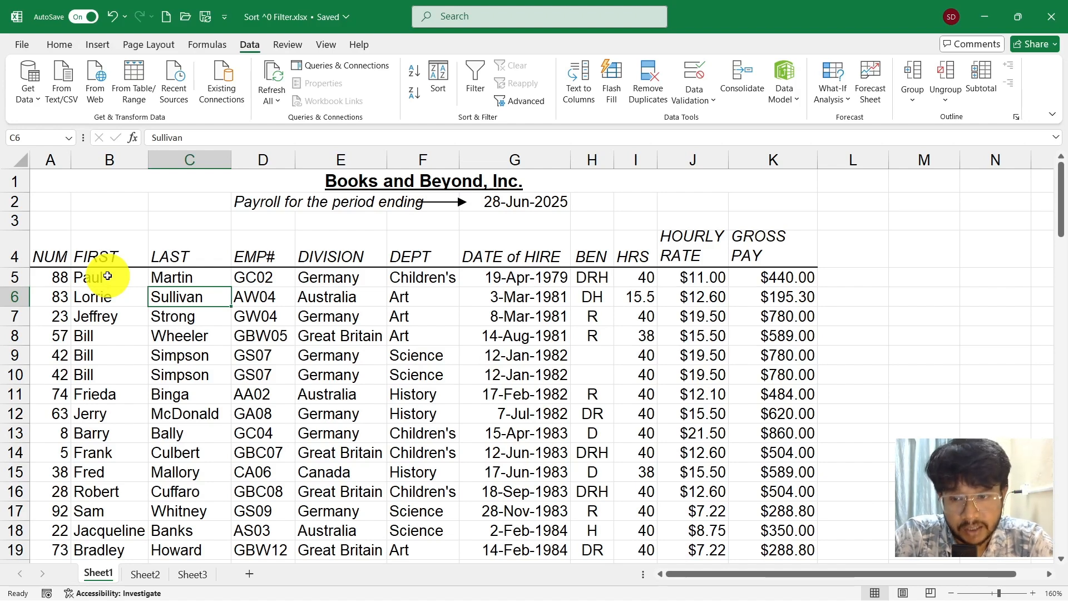
{"action": "left_click", "coordinate": [53, 253]}
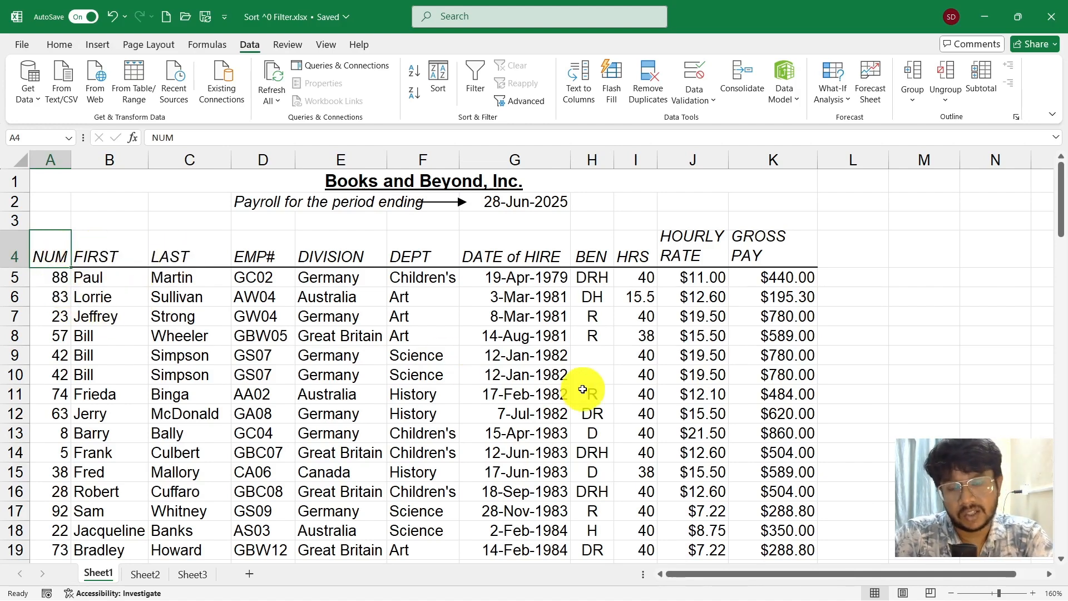
{"action": "left_click_drag", "start_coordinate": [81, 247], "coordinate": [182, 248]}
{"action": "left_click", "coordinate": [60, 251]}
{"action": "left_click_drag", "start_coordinate": [60, 251], "coordinate": [749, 248]}
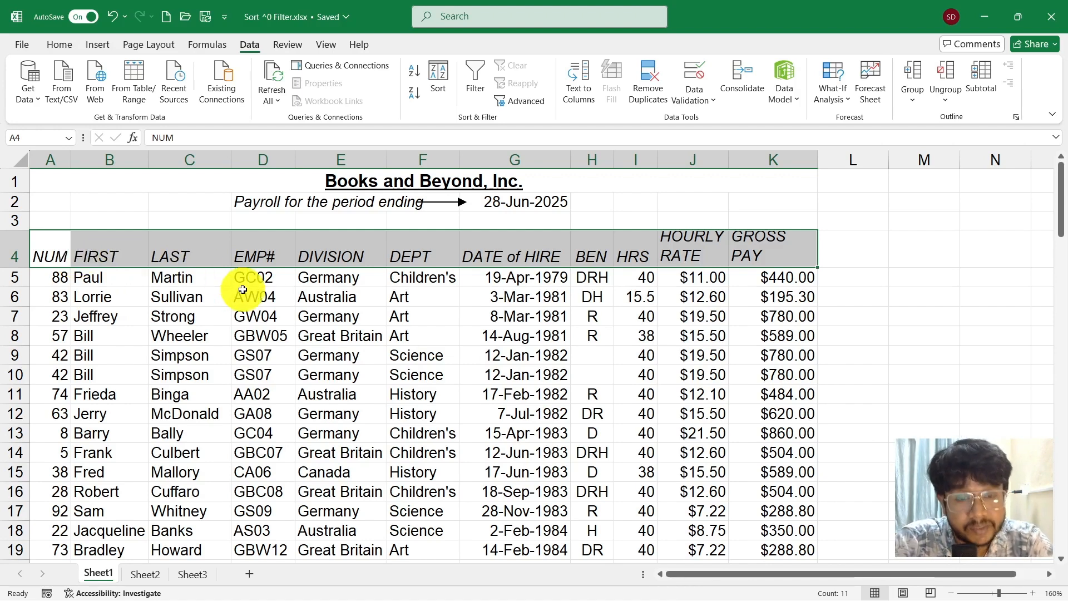
- Examine the individual entries in the HRS and BEN columns of the payroll list, including the blank benefit cells
{"action": "left_click", "coordinate": [644, 279]}
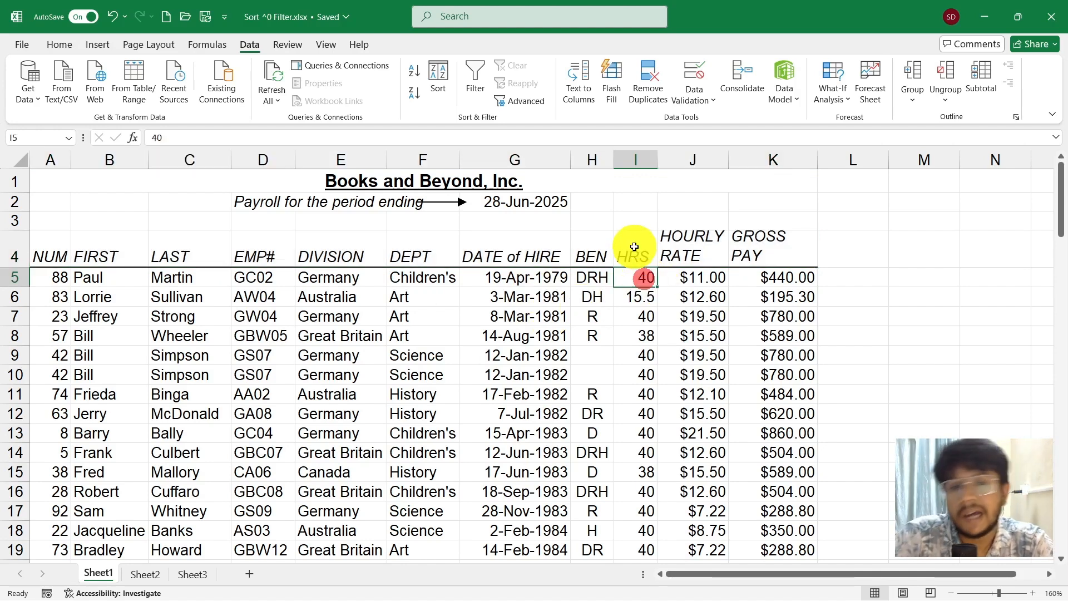
{"action": "left_click", "coordinate": [643, 279]}
{"action": "left_click", "coordinate": [644, 308]}
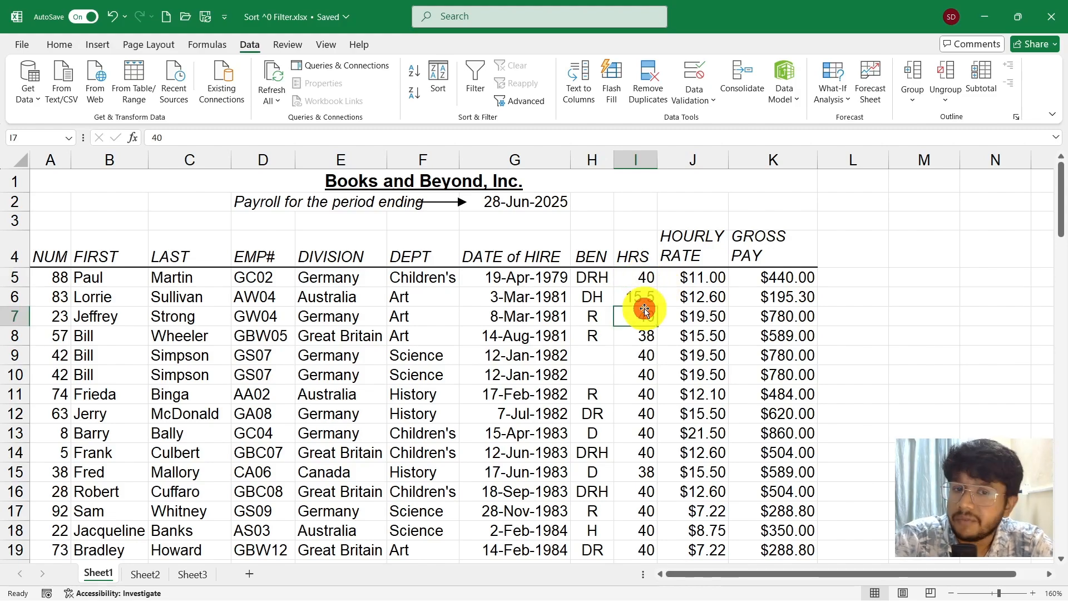
{"action": "scroll", "coordinate": [640, 289], "scroll_direction": "down", "scroll_amount": 5}
{"action": "scroll", "coordinate": [638, 287], "scroll_direction": "up", "scroll_amount": 5}
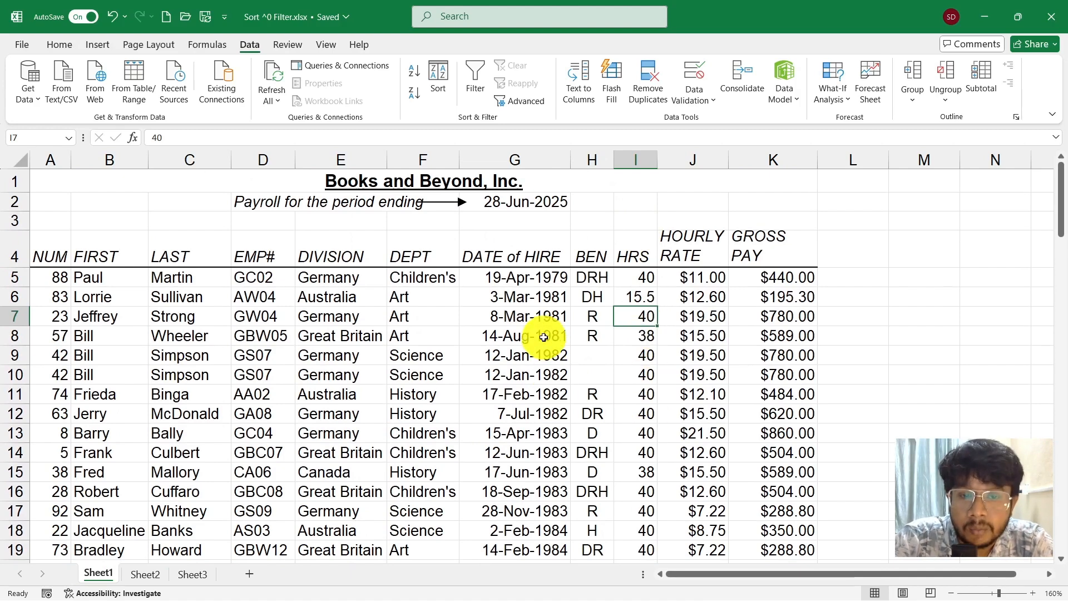
{"action": "left_click", "coordinate": [648, 281]}
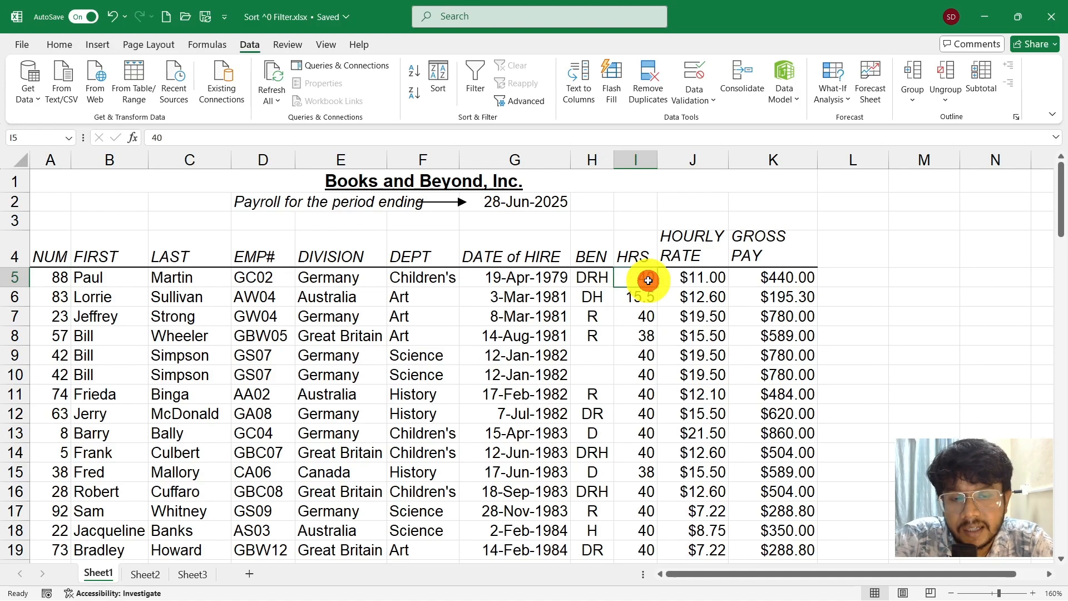
{"action": "left_click", "coordinate": [642, 297]}
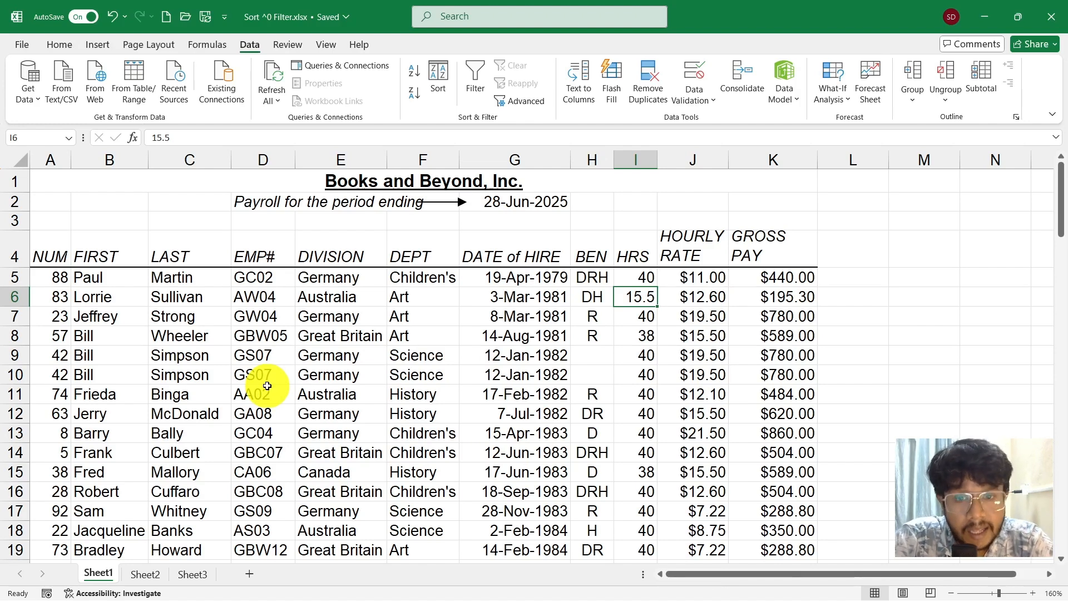
{"action": "scroll", "coordinate": [267, 386], "scroll_direction": "down", "scroll_amount": 1}
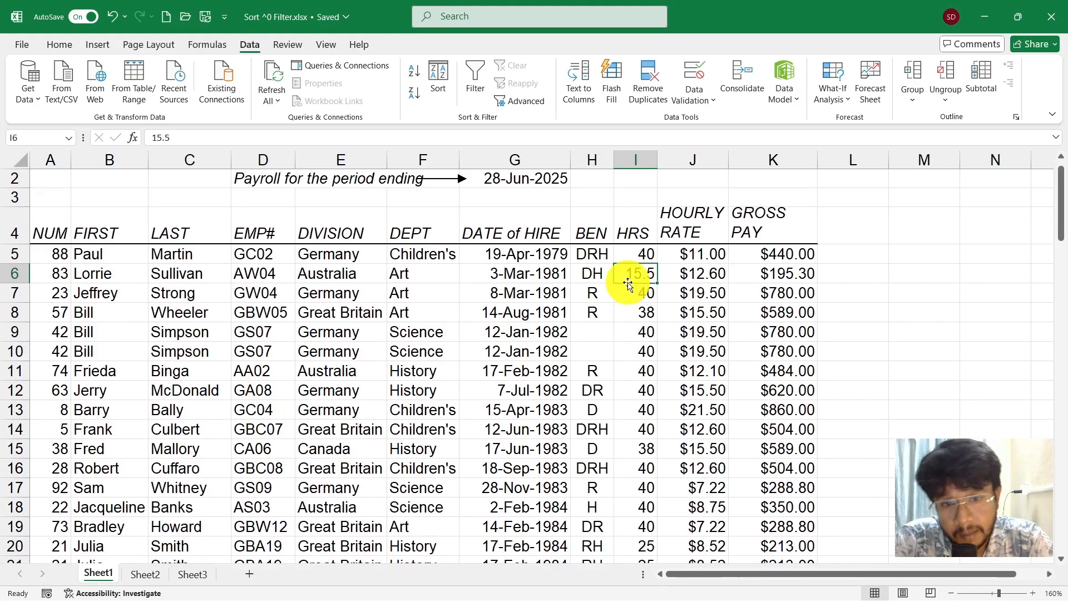
{"action": "left_click", "coordinate": [606, 327]}
{"action": "left_click", "coordinate": [600, 351]}
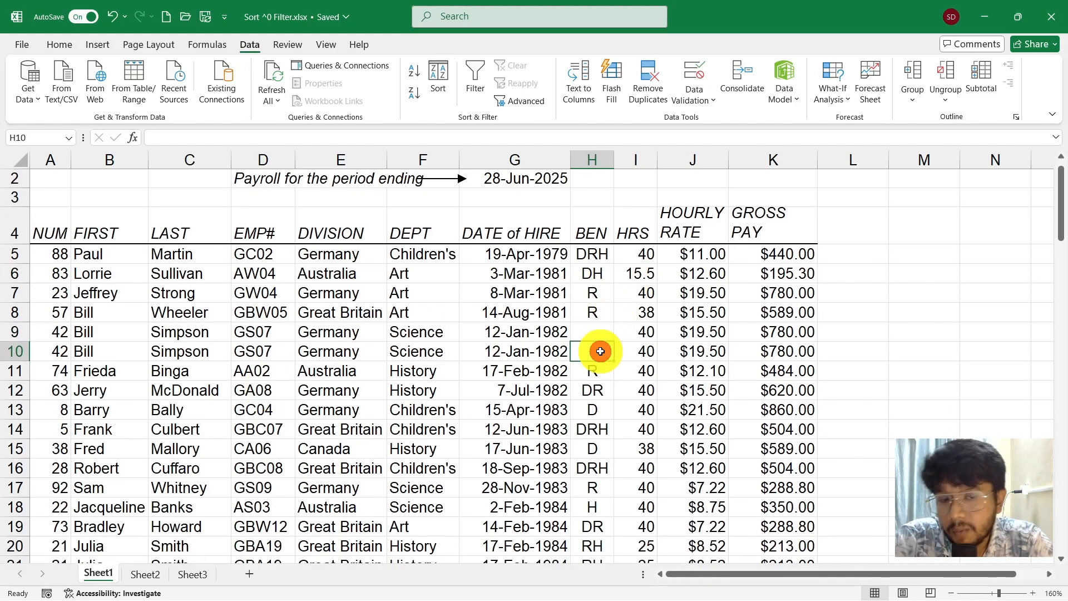
- Review the payroll records down to the last row of the list and return to the top
{"action": "scroll", "coordinate": [601, 351], "scroll_direction": "down", "scroll_amount": 20}
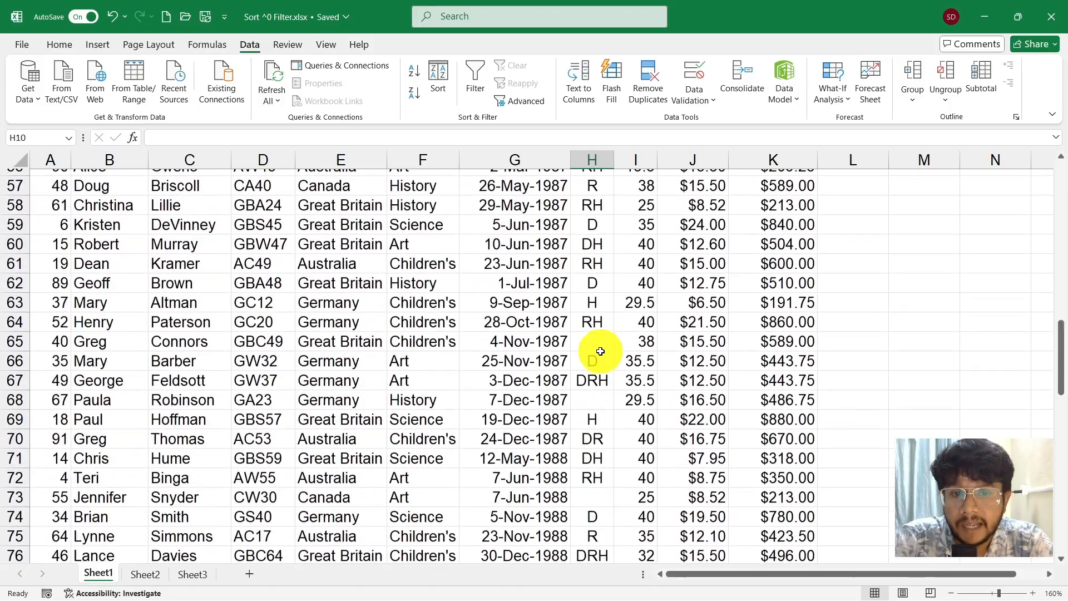
{"action": "scroll", "coordinate": [600, 351], "scroll_direction": "down", "scroll_amount": 6}
{"action": "scroll", "coordinate": [600, 351], "scroll_direction": "up", "scroll_amount": 19}
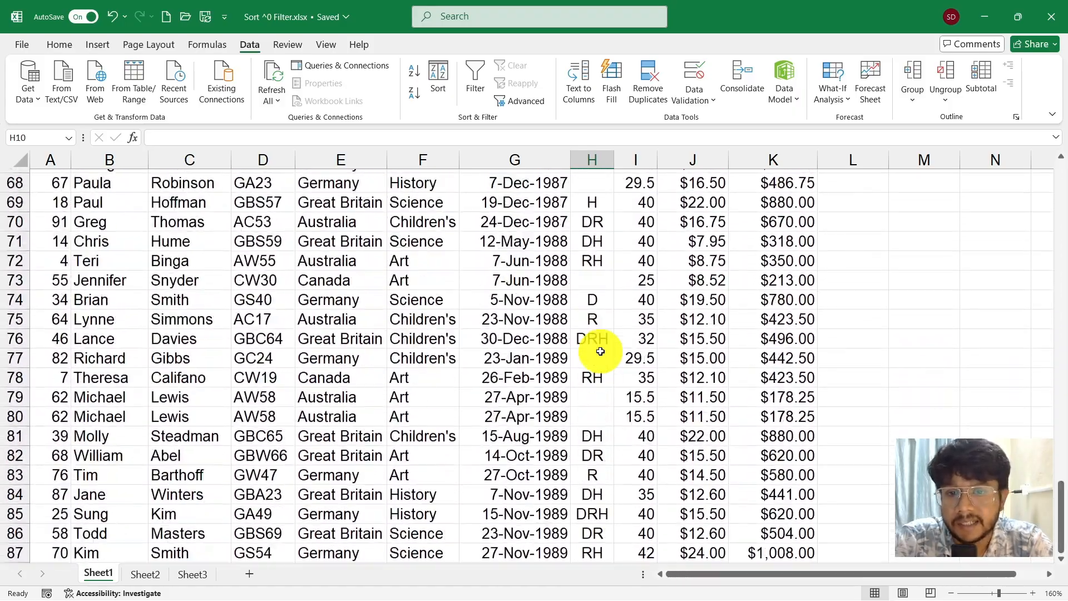
{"action": "scroll", "coordinate": [601, 351], "scroll_direction": "up", "scroll_amount": 11}
{"action": "scroll", "coordinate": [499, 369], "scroll_direction": "down", "scroll_amount": 15}
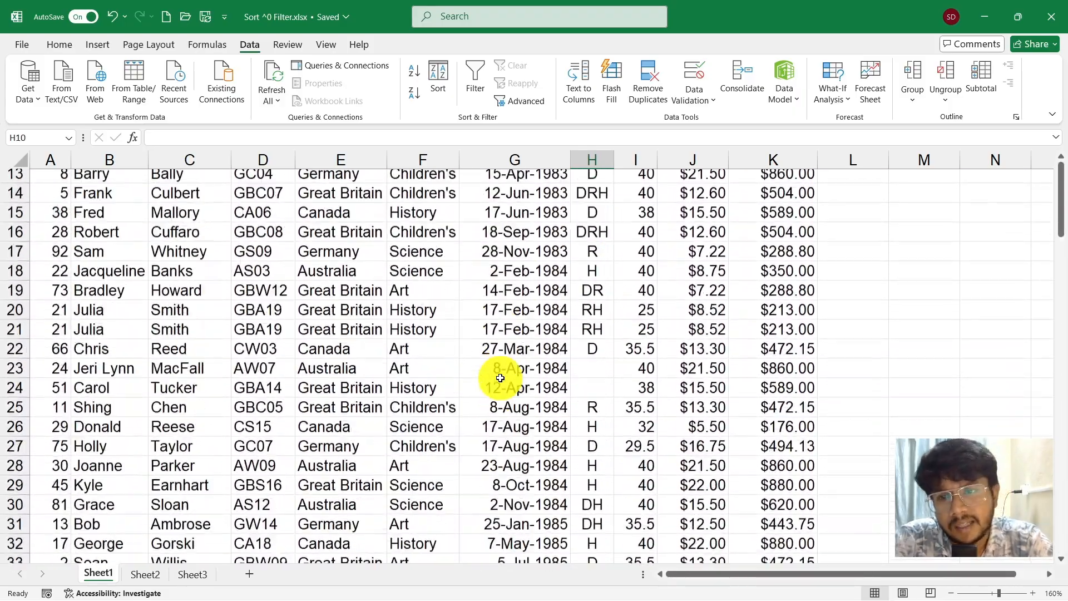
{"action": "scroll", "coordinate": [500, 378], "scroll_direction": "down", "scroll_amount": 18}
{"action": "scroll", "coordinate": [496, 377], "scroll_direction": "up", "scroll_amount": 1}
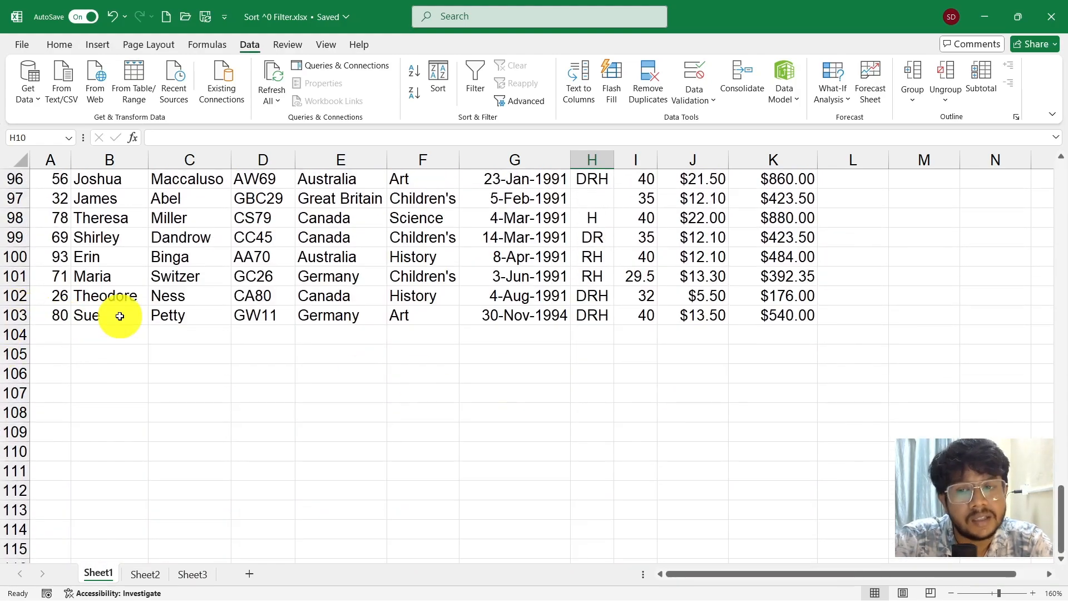
{"action": "scroll", "coordinate": [59, 314], "scroll_direction": "up", "scroll_amount": 2}
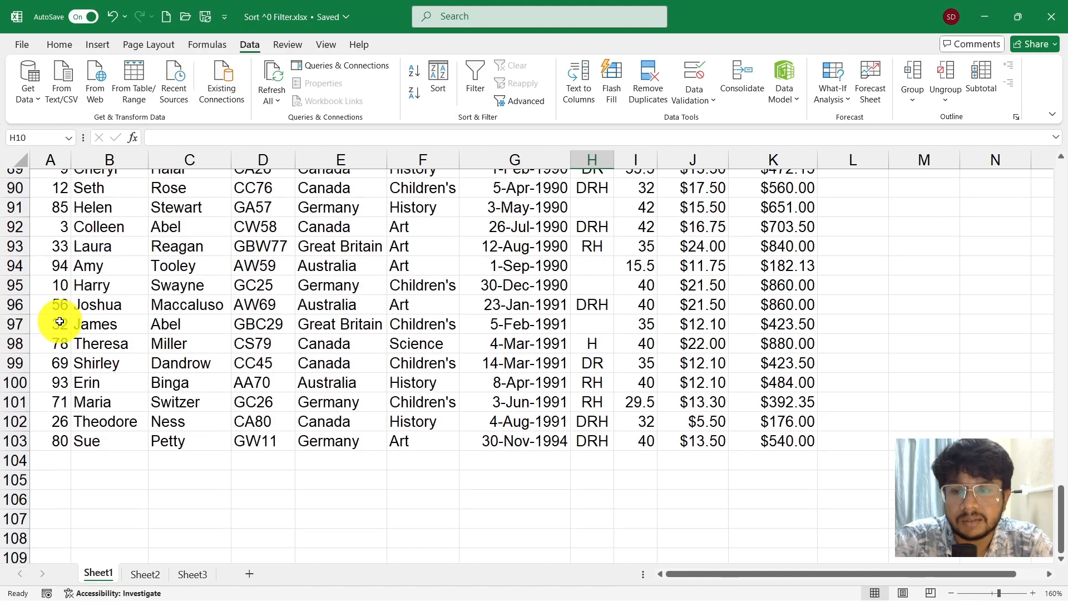
{"action": "scroll", "coordinate": [59, 321], "scroll_direction": "up", "scroll_amount": 20}
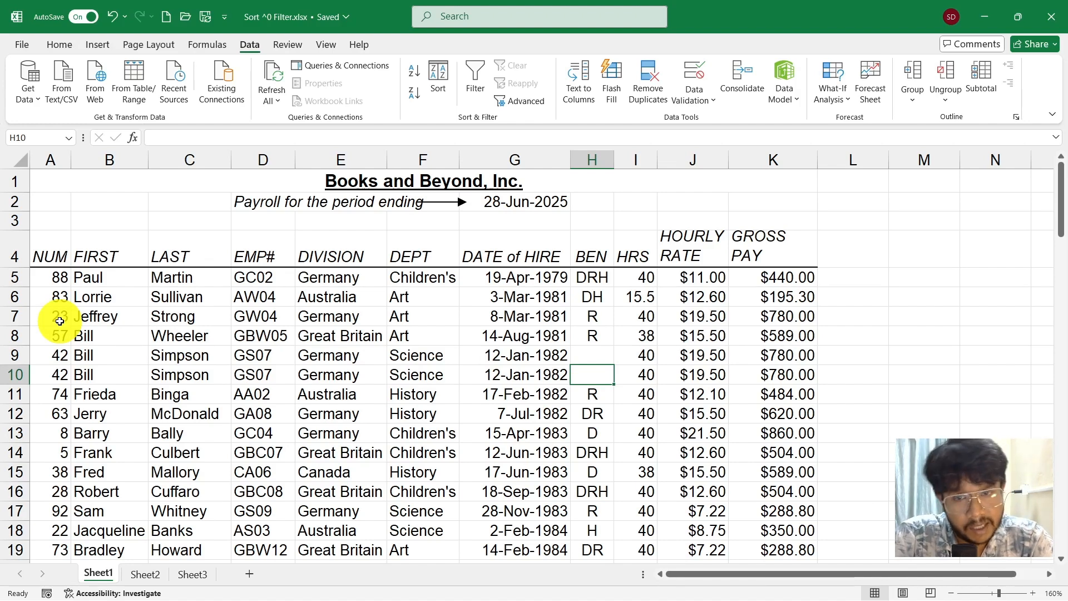
- Sort the payroll list by the NUM column from smallest to largest
{"action": "left_click", "coordinate": [61, 277]}
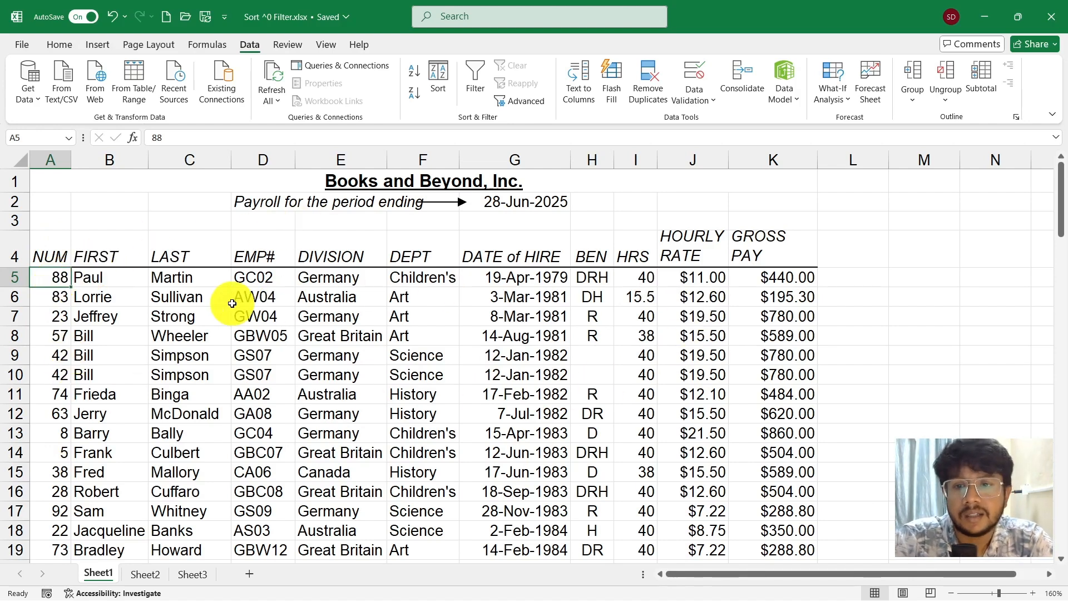
{"action": "left_click", "coordinate": [60, 45]}
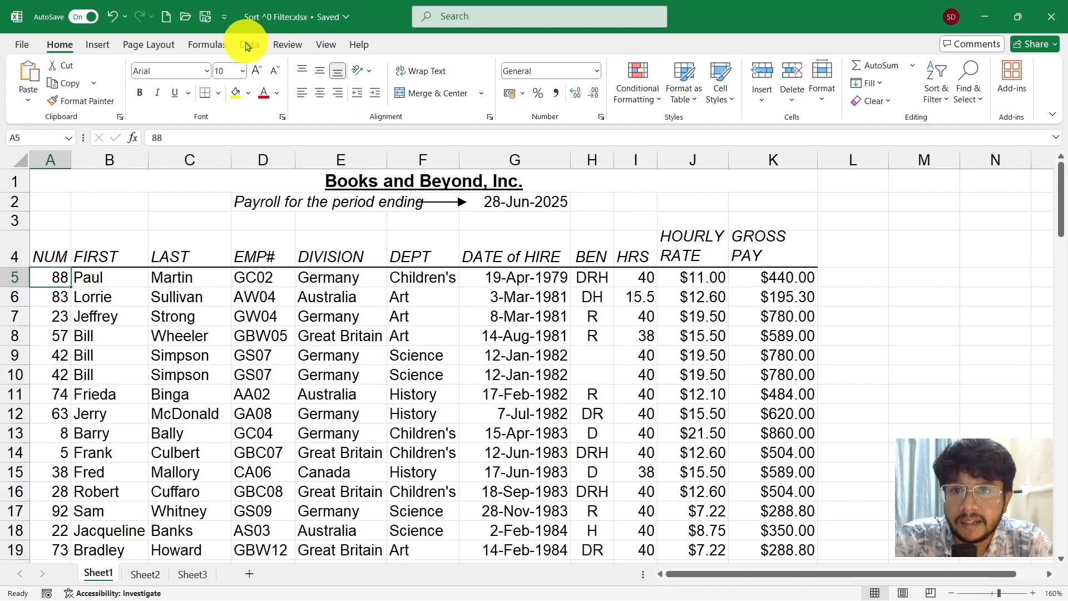
{"action": "left_click", "coordinate": [249, 47]}
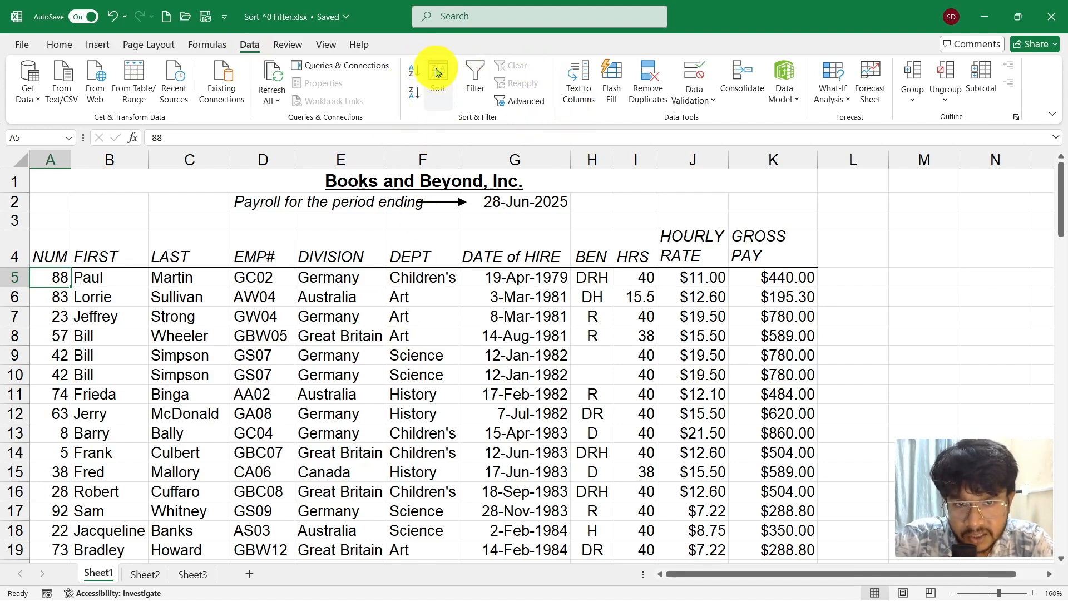
{"action": "left_click", "coordinate": [414, 72]}
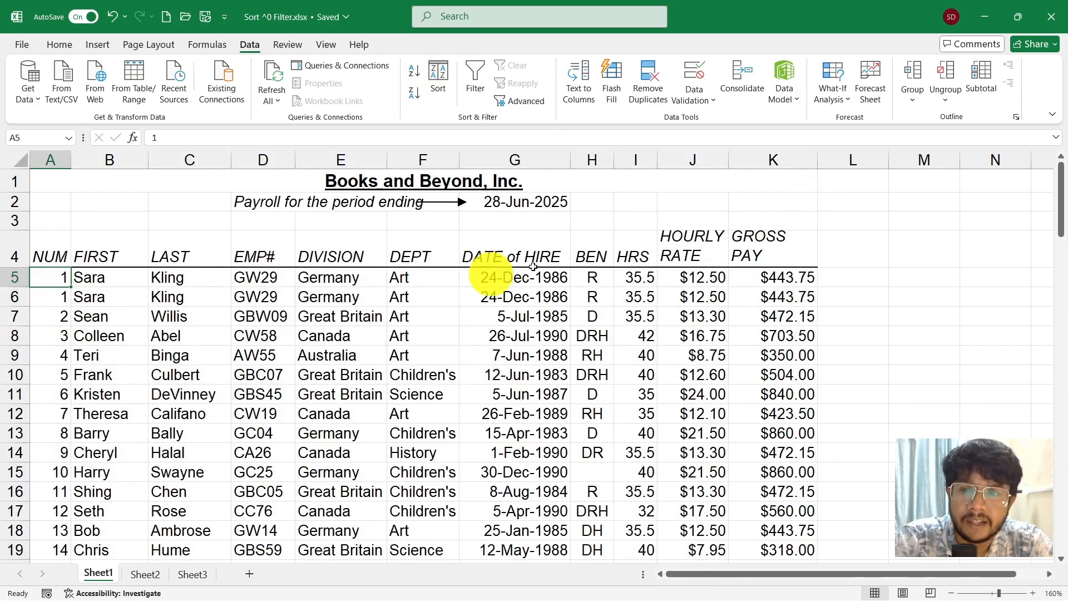
- Check the sorted NUM column for repeated employee records, comparing the first two data rows
{"action": "scroll", "coordinate": [199, 368], "scroll_direction": "down", "scroll_amount": 1}
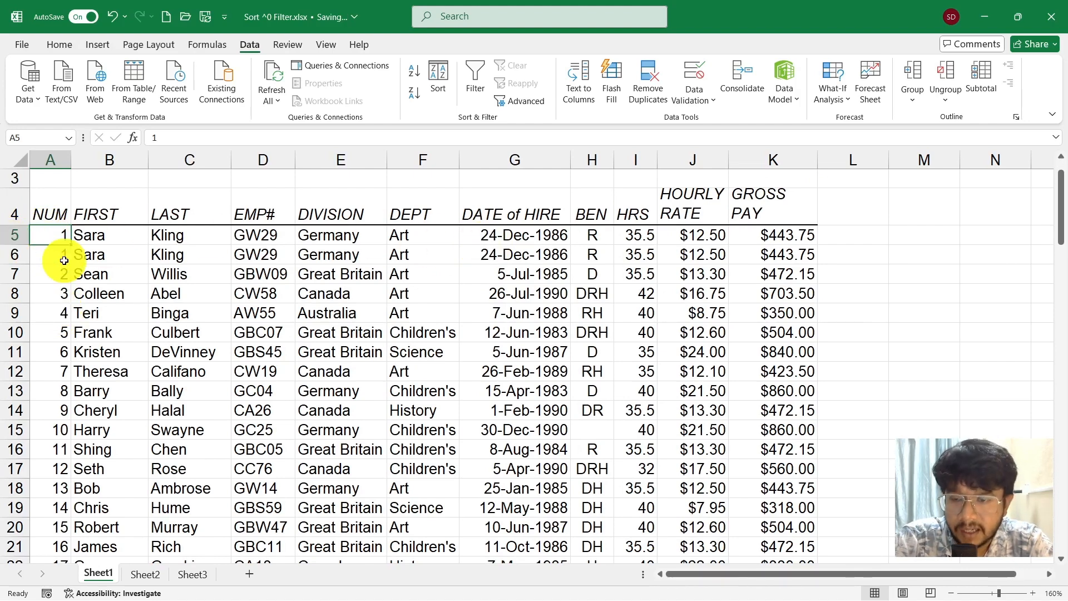
{"action": "scroll", "coordinate": [112, 255], "scroll_direction": "up", "scroll_amount": 1}
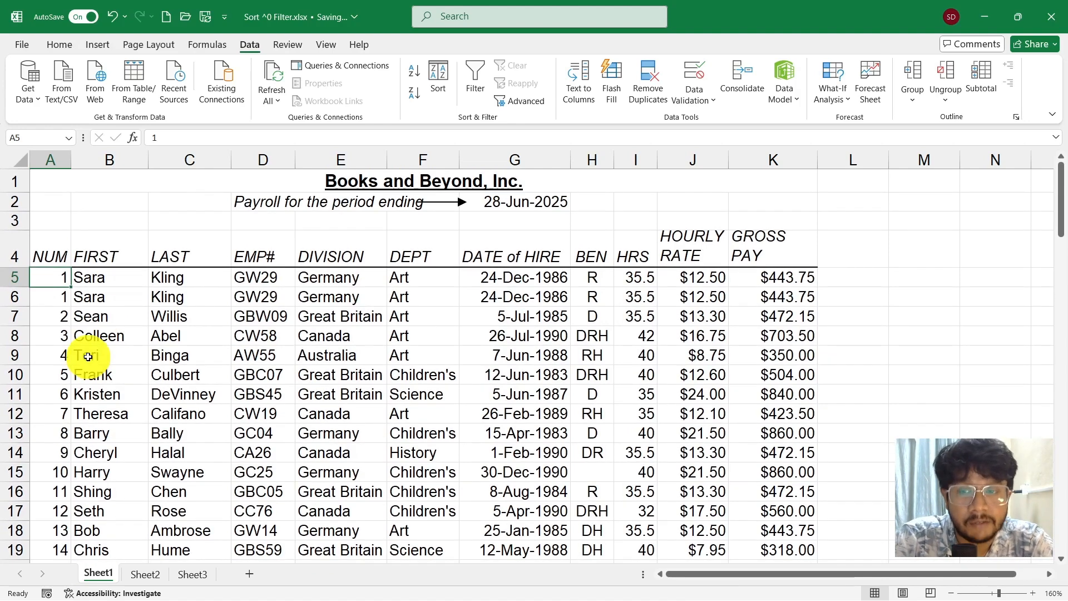
{"action": "left_click", "coordinate": [41, 246]}
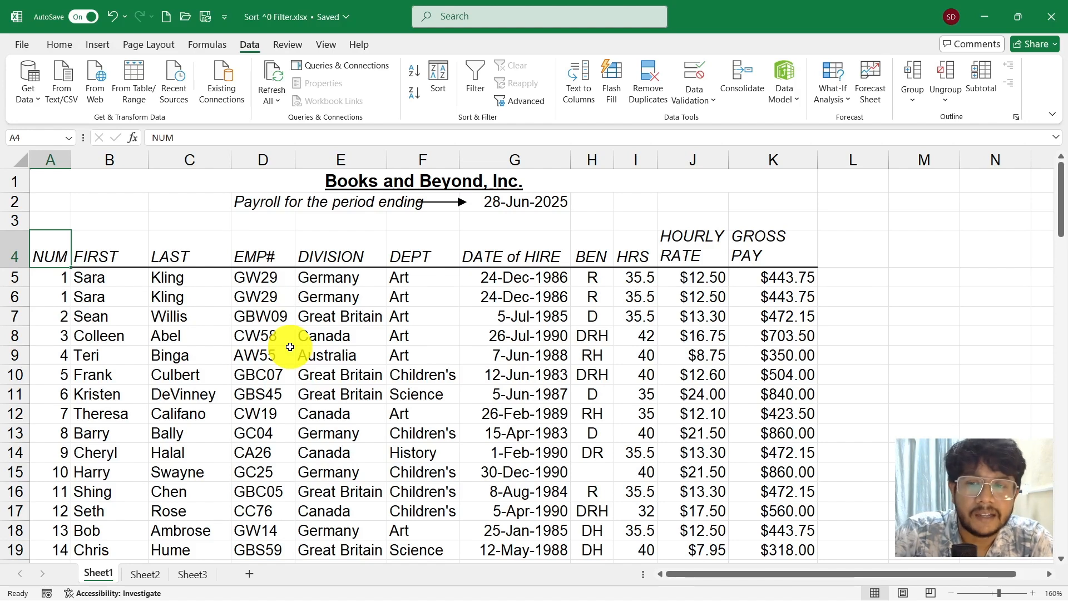
{"action": "scroll", "coordinate": [95, 305], "scroll_direction": "down", "scroll_amount": 1}
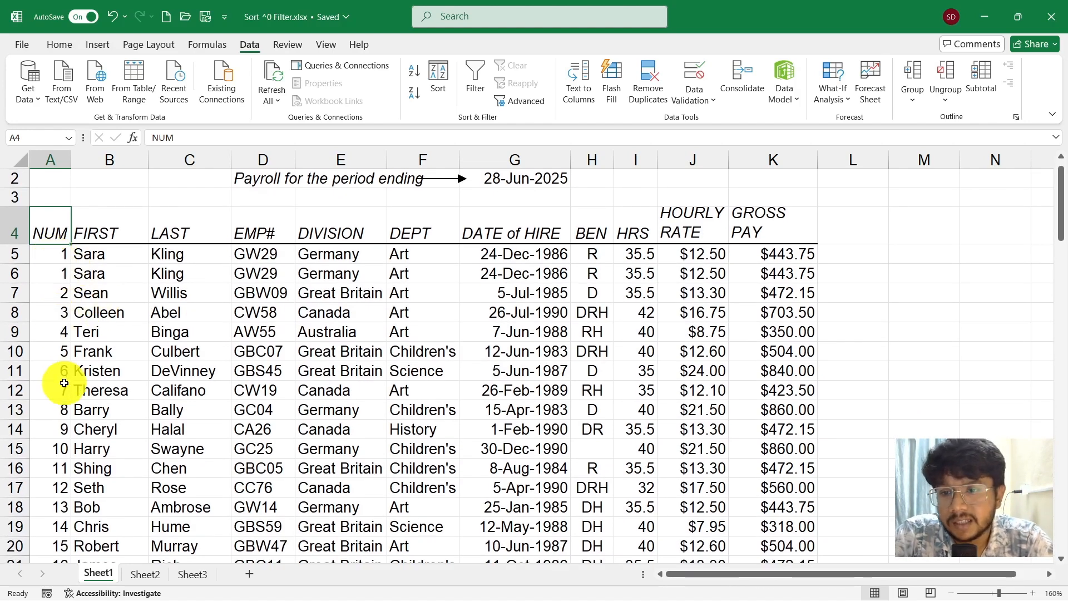
{"action": "scroll", "coordinate": [64, 383], "scroll_direction": "down", "scroll_amount": 1}
{"action": "scroll", "coordinate": [103, 267], "scroll_direction": "down", "scroll_amount": 2}
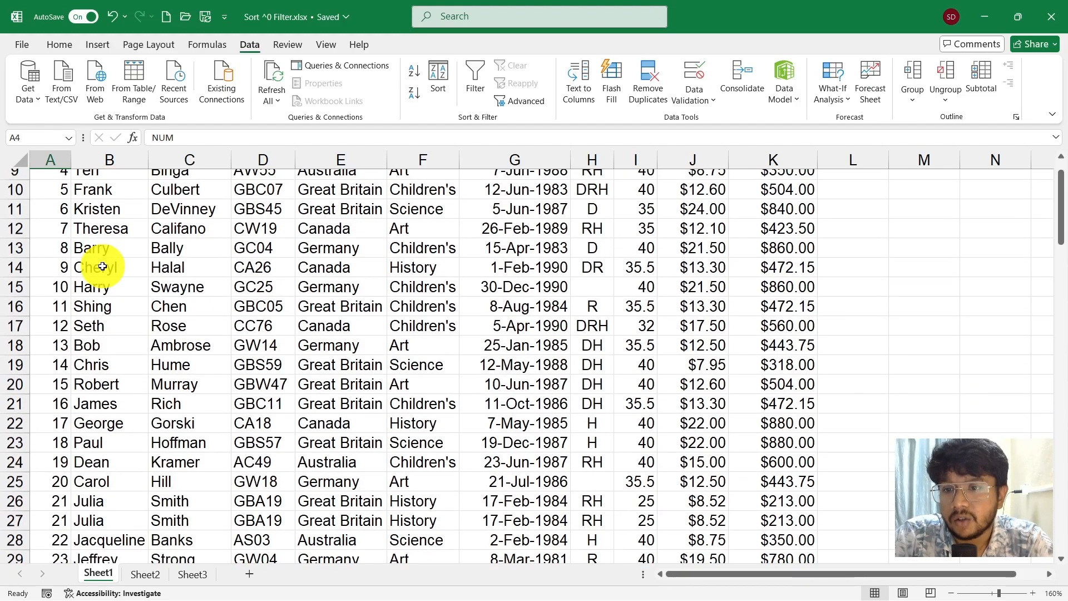
{"action": "scroll", "coordinate": [102, 266], "scroll_direction": "down", "scroll_amount": 3}
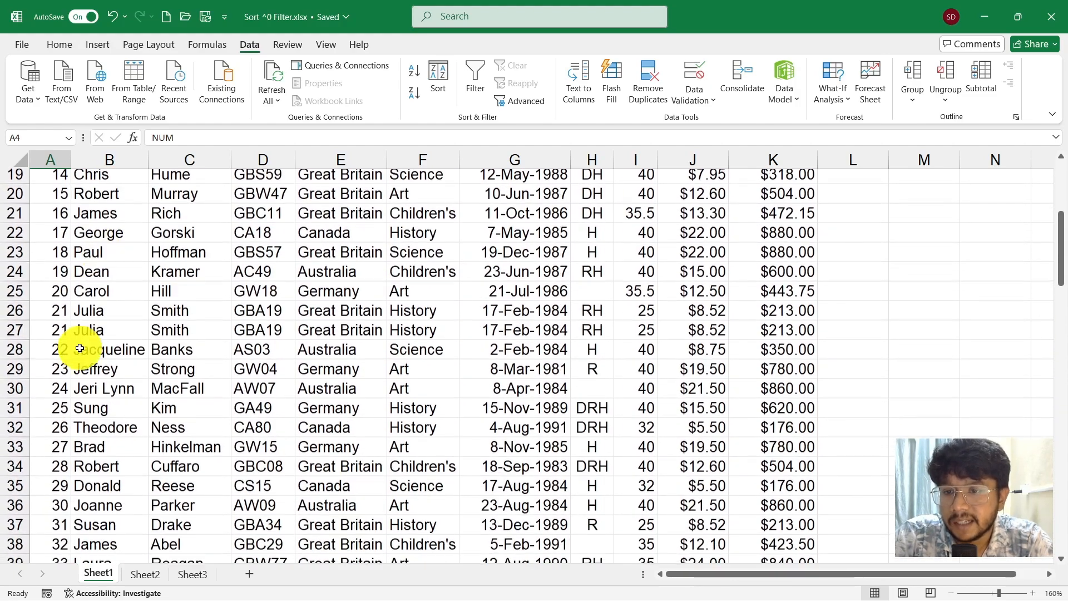
{"action": "scroll", "coordinate": [57, 315], "scroll_direction": "down", "scroll_amount": 3}
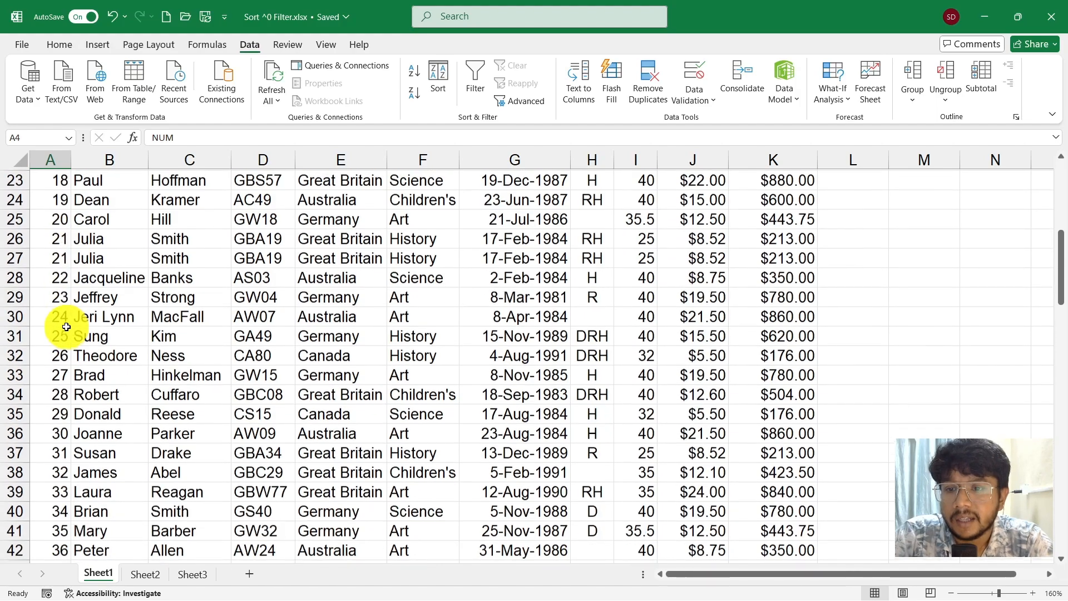
{"action": "scroll", "coordinate": [66, 327], "scroll_direction": "down", "scroll_amount": 3}
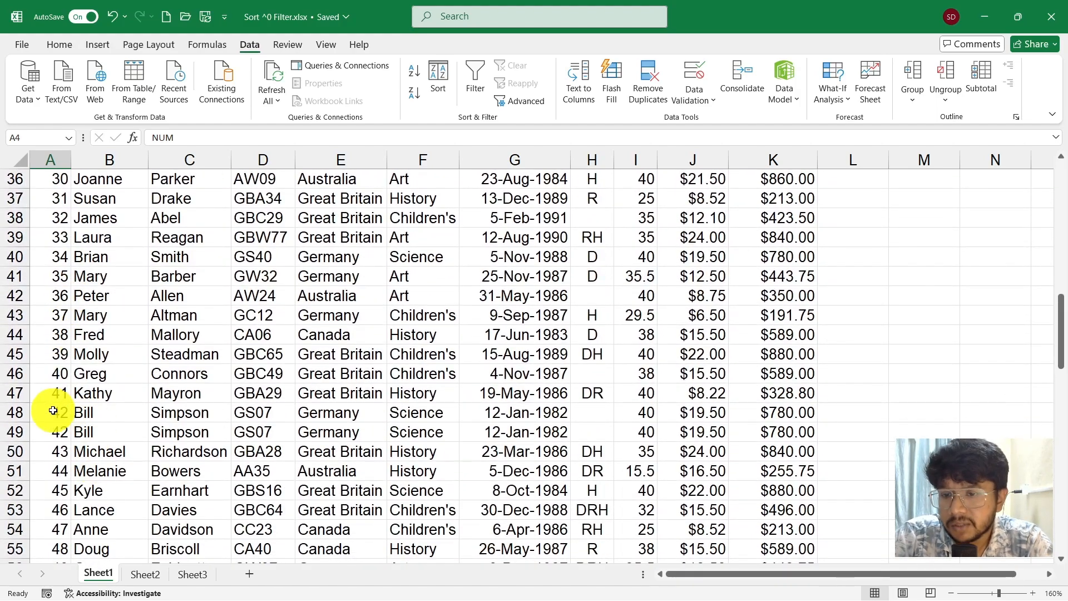
{"action": "scroll", "coordinate": [180, 356], "scroll_direction": "up", "scroll_amount": 12}
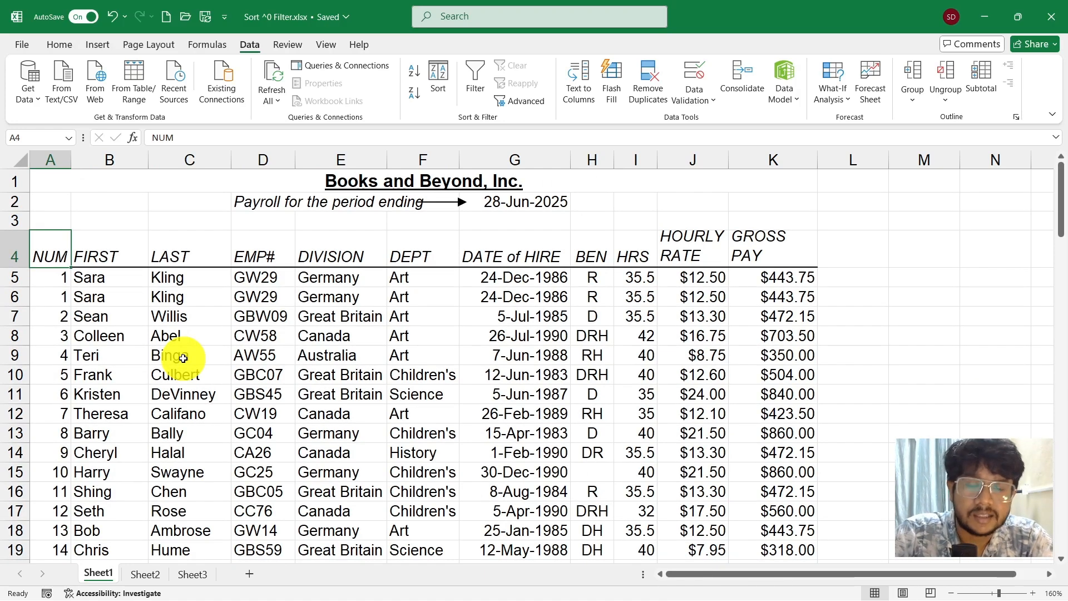
{"action": "left_click", "coordinate": [66, 291]}
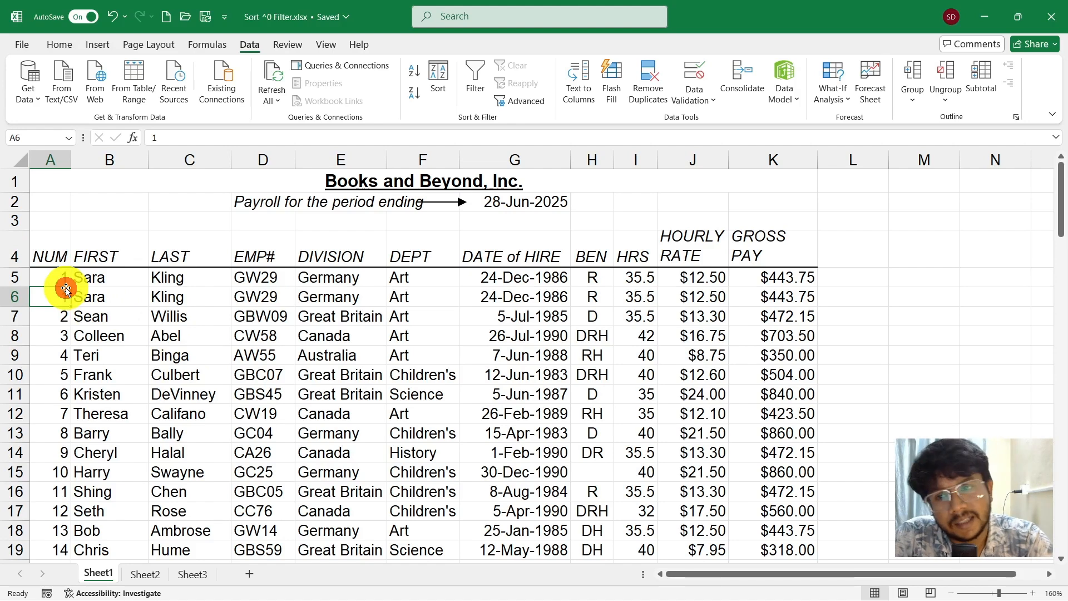
{"action": "left_click", "coordinate": [52, 275]}
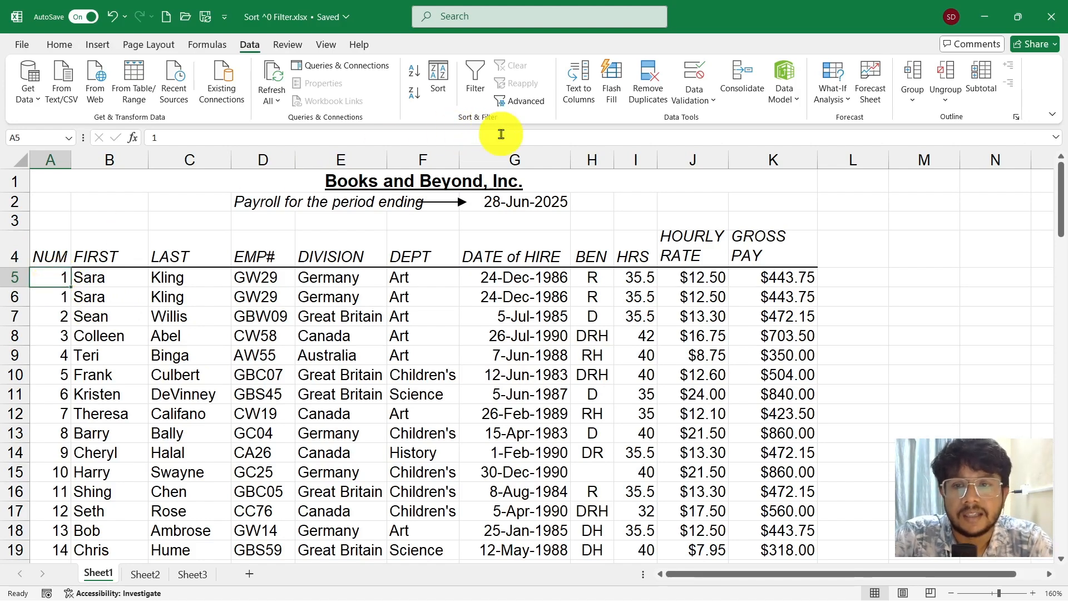
- Remove duplicate records from the payroll list, comparing only the NUM column with headers included
{"action": "left_click", "coordinate": [61, 301]}
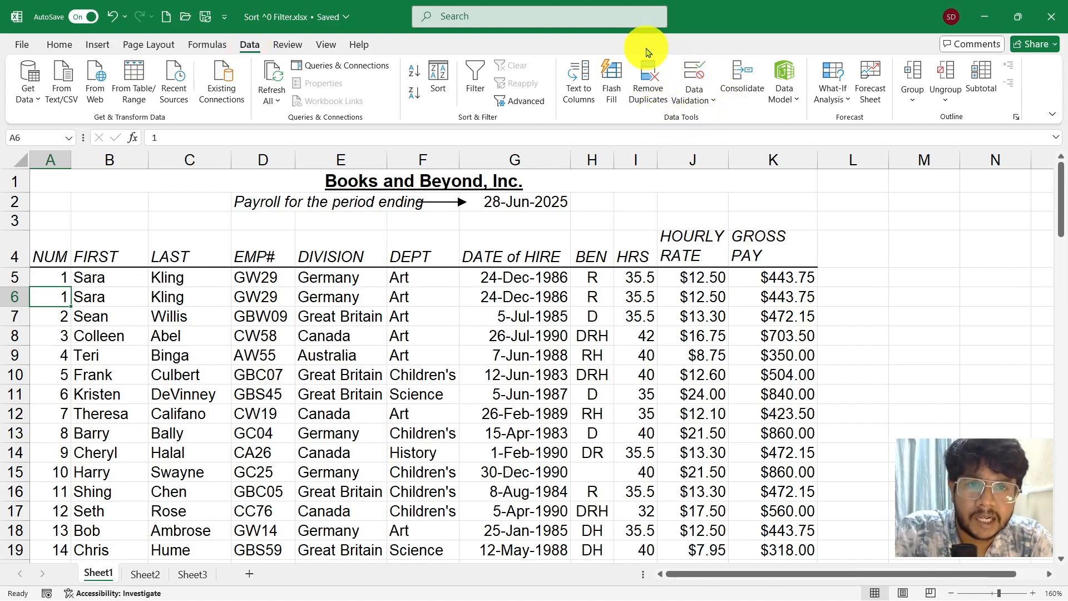
{"action": "left_click", "coordinate": [649, 82]}
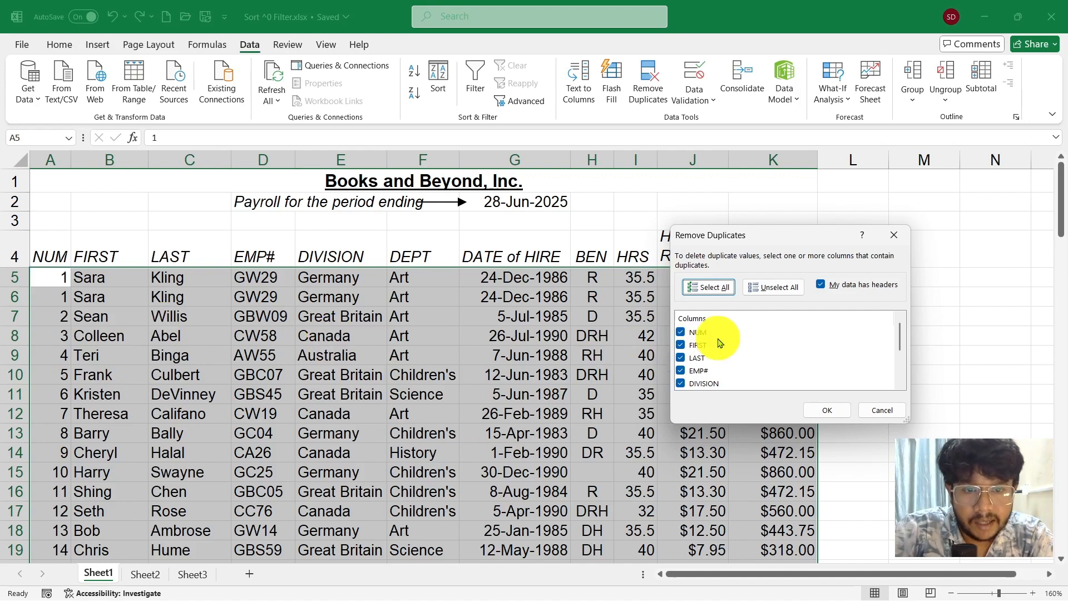
{"action": "left_click", "coordinate": [680, 345]}
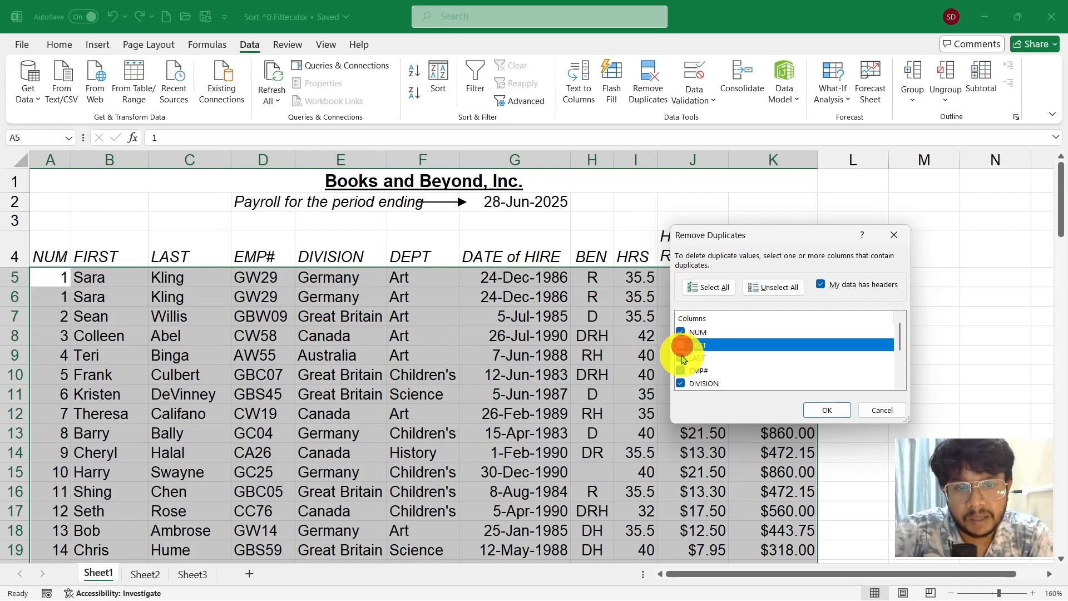
{"action": "left_click", "coordinate": [680, 358]}
{"action": "left_click", "coordinate": [680, 370]}
{"action": "left_click", "coordinate": [680, 384]}
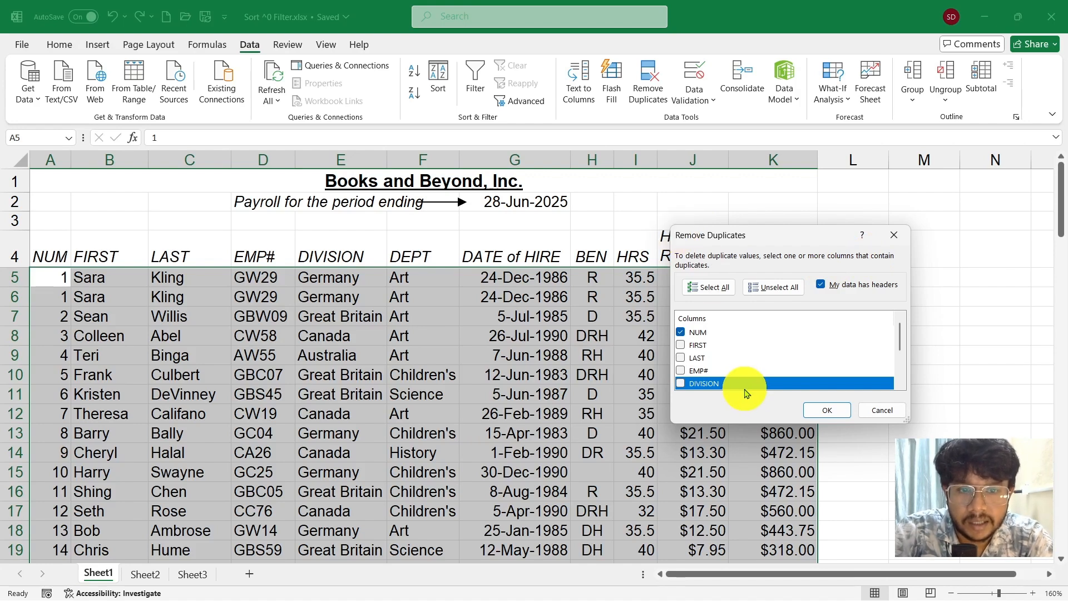
{"action": "scroll", "coordinate": [746, 362], "scroll_direction": "down", "scroll_amount": 2}
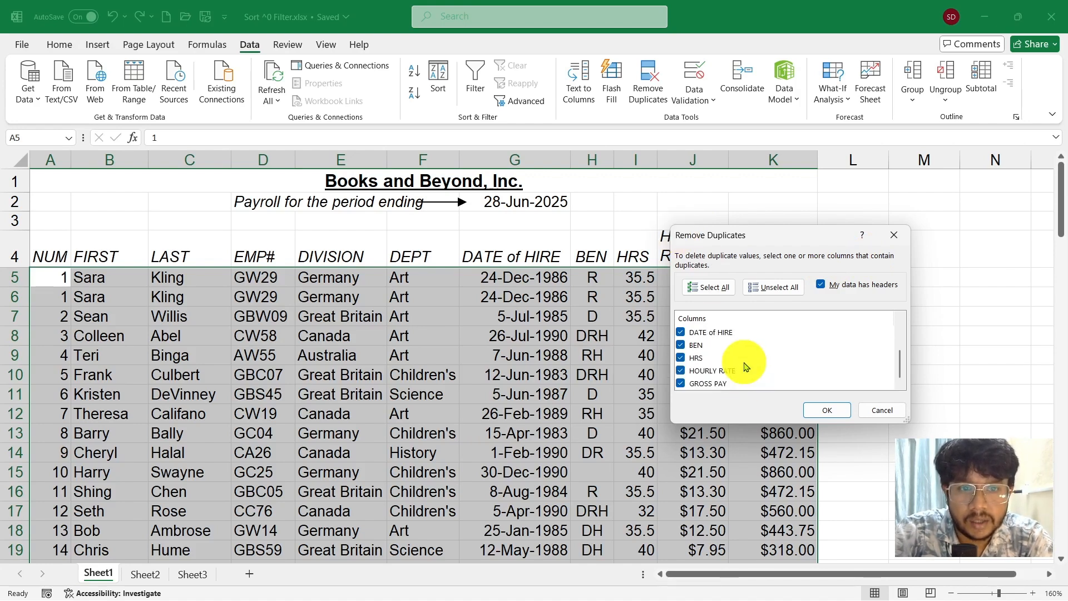
{"action": "left_click", "coordinate": [773, 287]}
{"action": "scroll", "coordinate": [746, 331], "scroll_direction": "up", "scroll_amount": 2}
{"action": "left_click", "coordinate": [686, 333]}
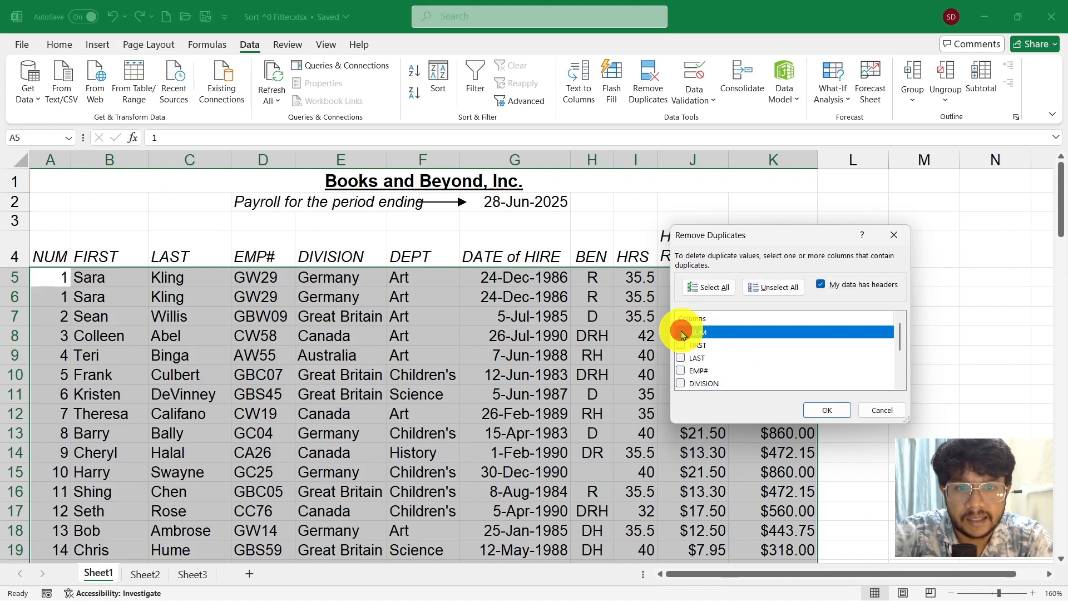
{"action": "left_click", "coordinate": [824, 412]}
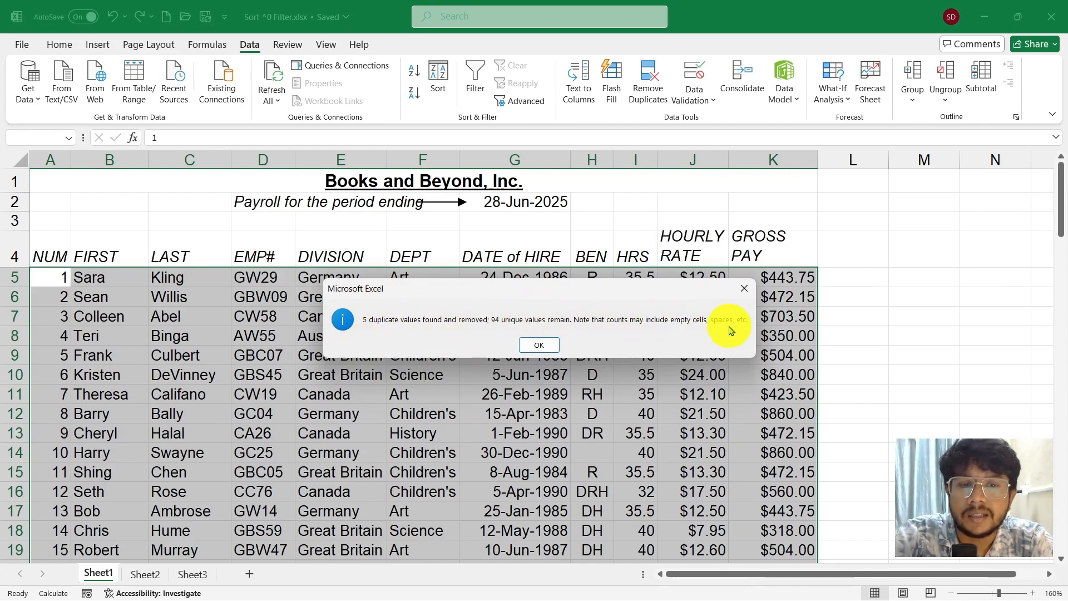
{"action": "left_click", "coordinate": [539, 346]}
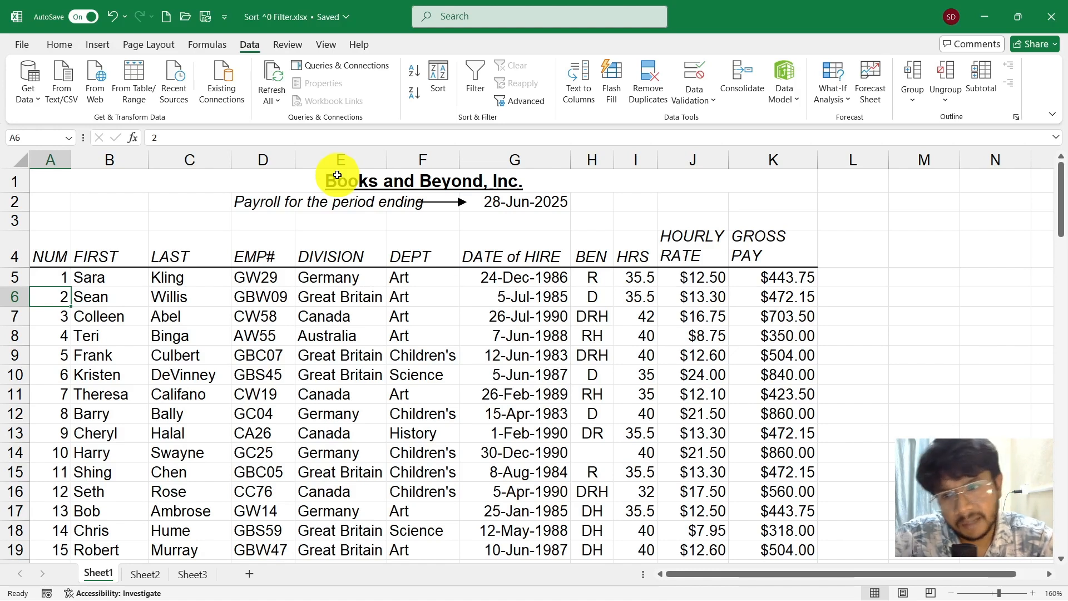
- Insert a blank column between NUM and FIRST and widen it to almost twice the width of the FIRST column
{"action": "left_click", "coordinate": [123, 158]}
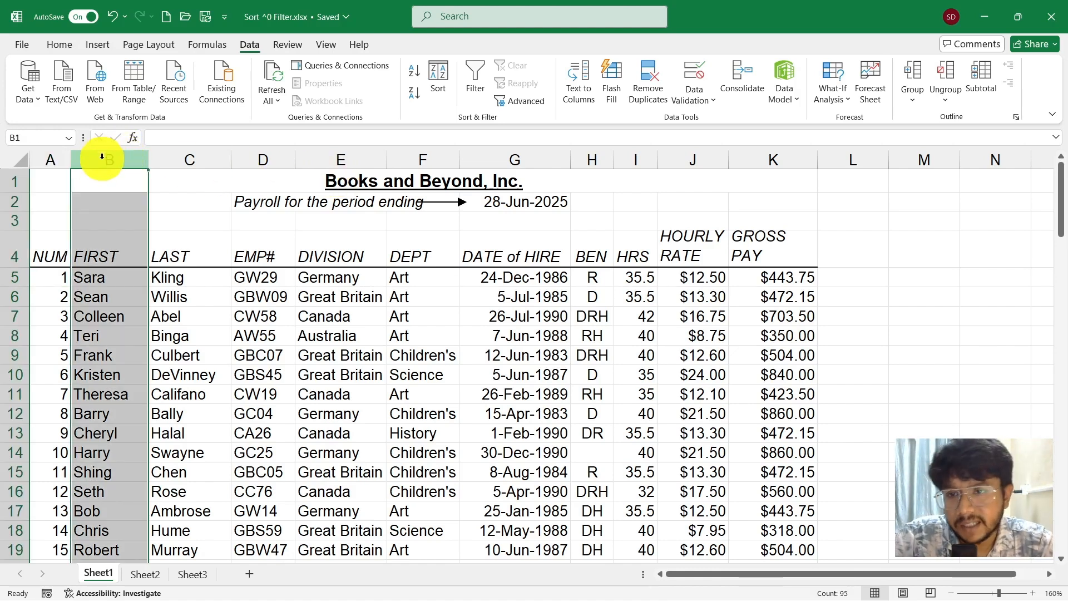
{"action": "right_click", "coordinate": [102, 158]}
{"action": "left_click", "coordinate": [141, 295]}
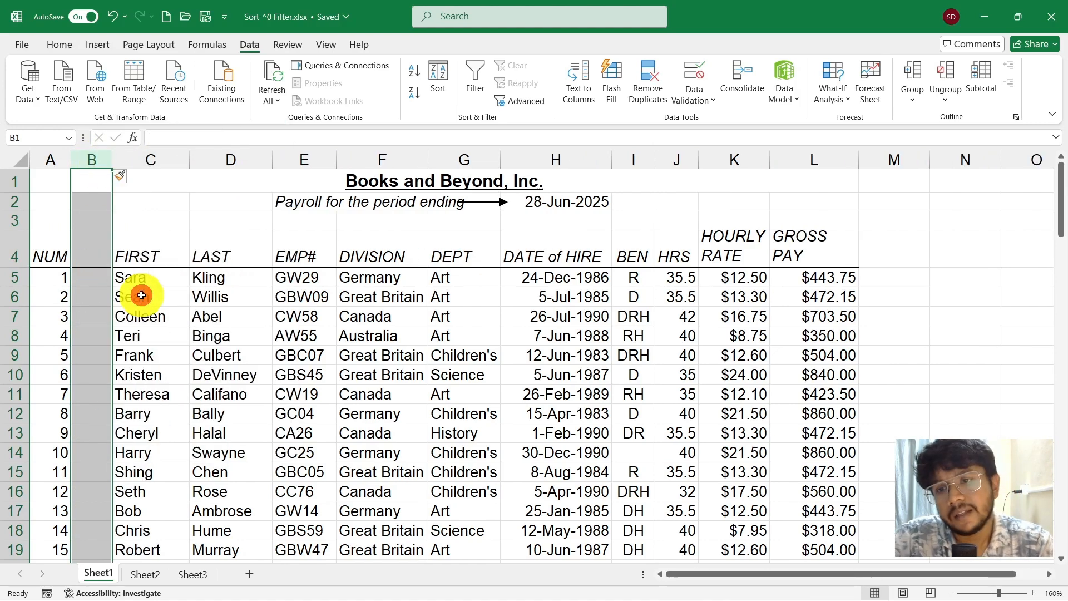
{"action": "left_click_drag", "start_coordinate": [111, 160], "coordinate": [218, 179]}
{"action": "left_click", "coordinate": [136, 272]}
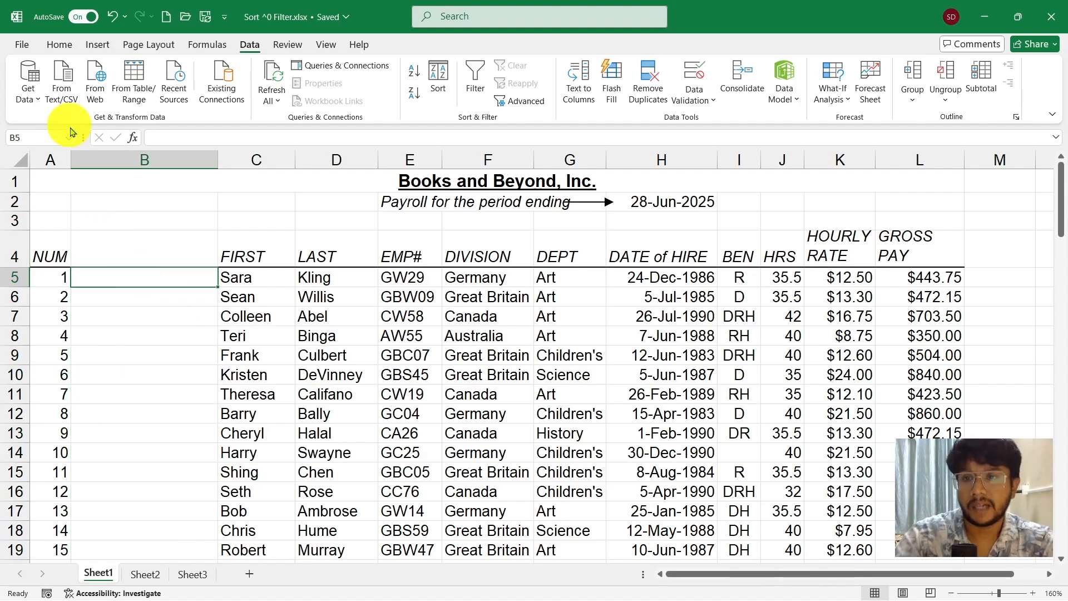
- Undo the column widening, the column insertion and the duplicate removal in the payroll list
{"action": "left_click", "coordinate": [25, 45]}
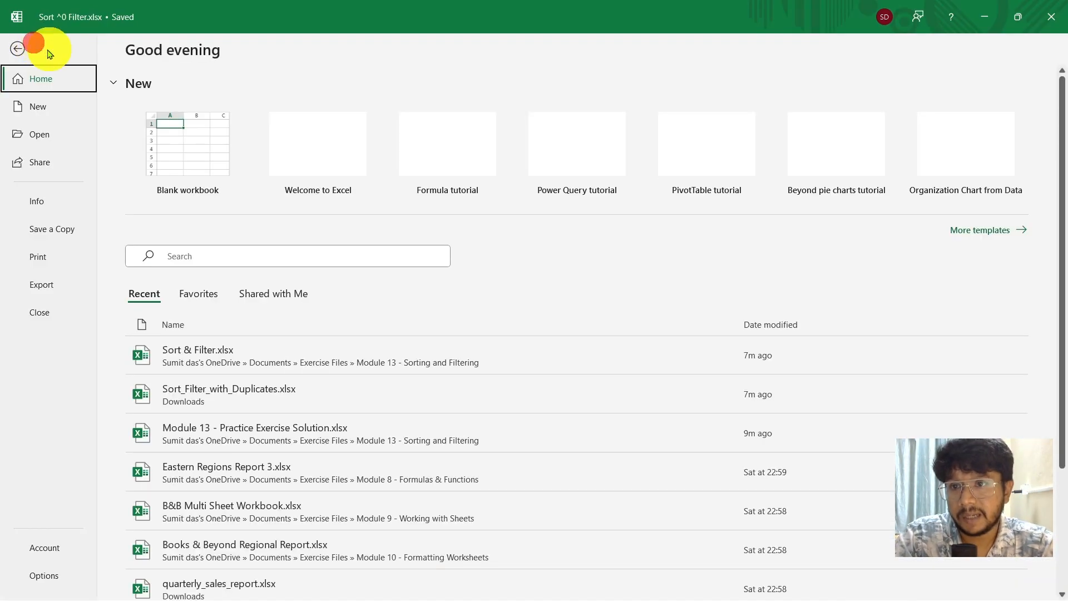
{"action": "left_click", "coordinate": [19, 49]}
{"action": "left_click", "coordinate": [113, 23]}
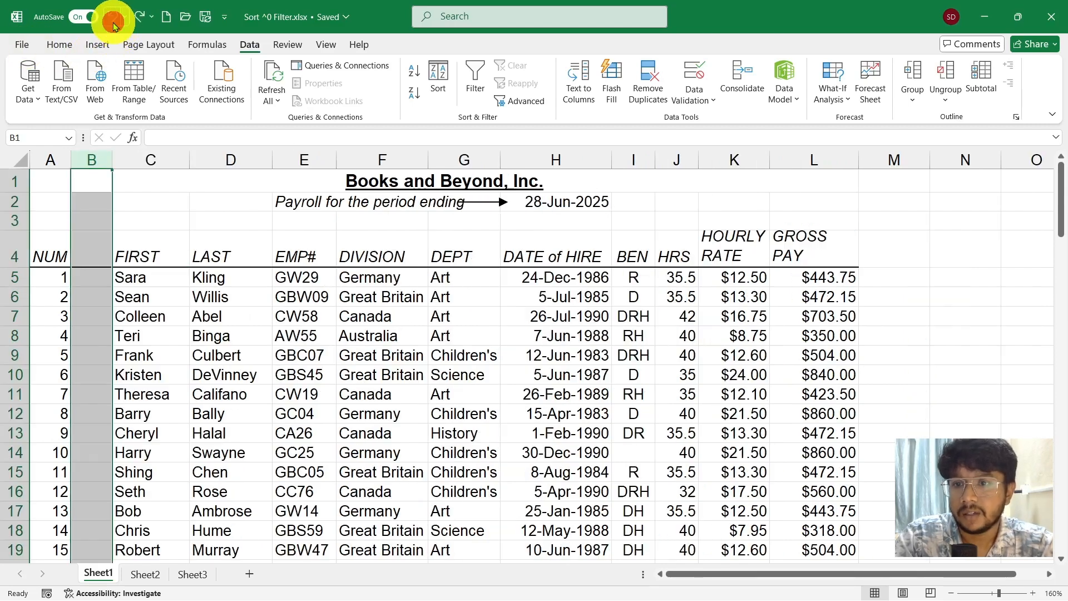
{"action": "left_click", "coordinate": [114, 19]}
{"action": "left_click", "coordinate": [114, 19]}
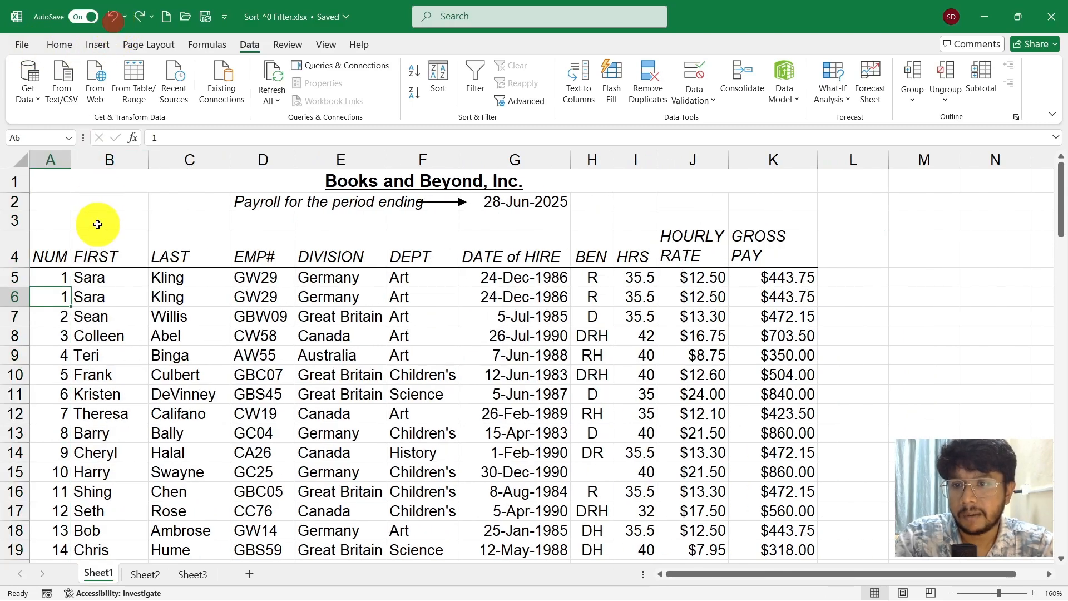
- Insert a blank helper column between NUM and FIRST and widen it to about the width of the FIRST column
{"action": "left_click", "coordinate": [106, 164]}
{"action": "right_click", "coordinate": [106, 164]}
{"action": "left_click", "coordinate": [146, 305]}
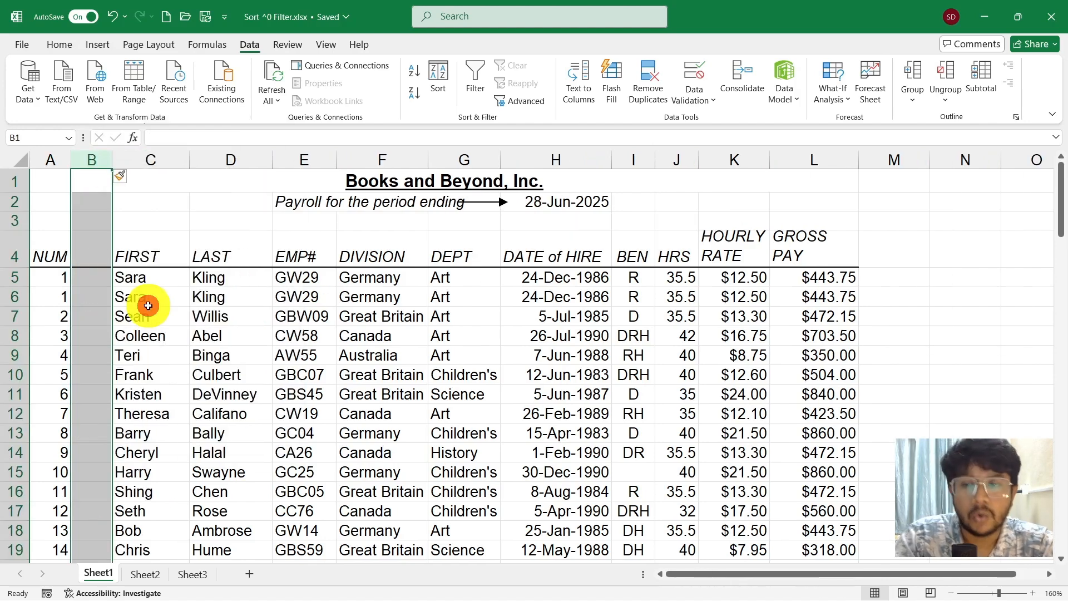
{"action": "left_click_drag", "start_coordinate": [112, 160], "coordinate": [150, 161]}
{"action": "left_click", "coordinate": [123, 282]}
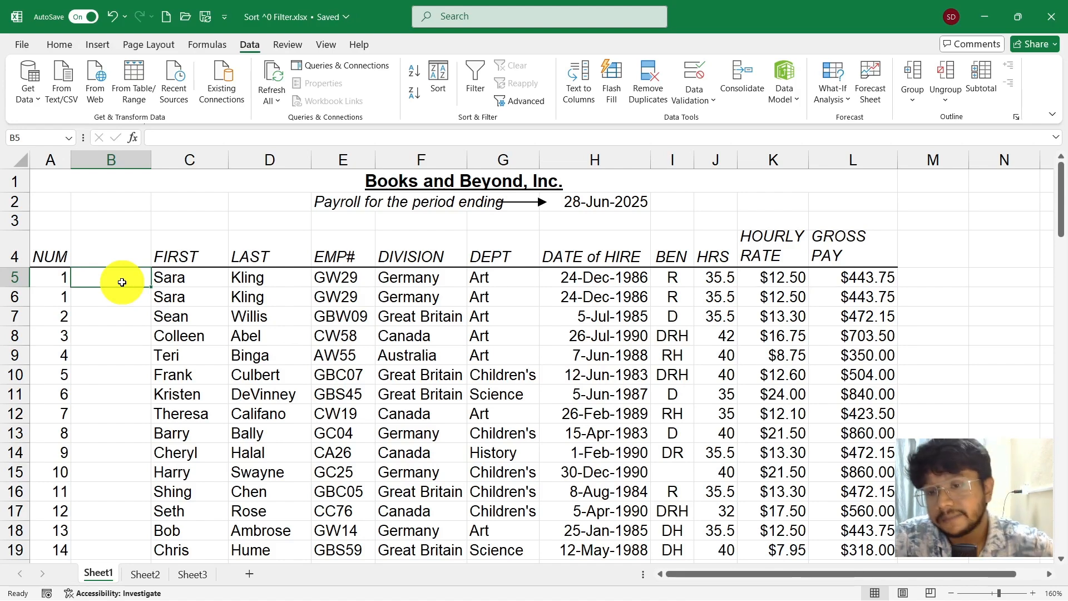
- Insert the IF function into cell B5, choosing it from the list of all functions
{"action": "left_click", "coordinate": [60, 45]}
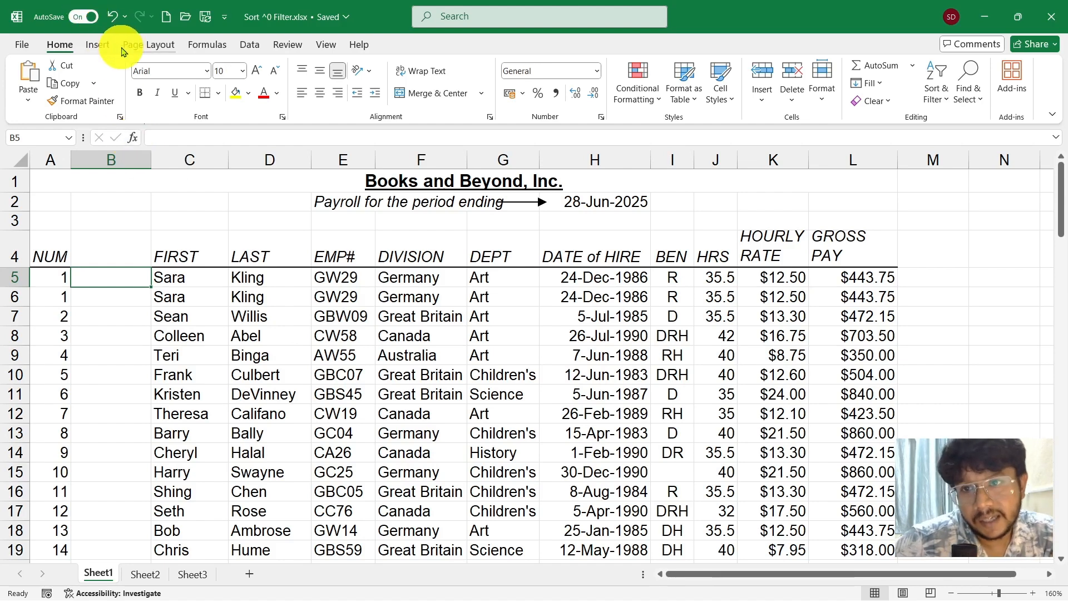
{"action": "left_click", "coordinate": [103, 47]}
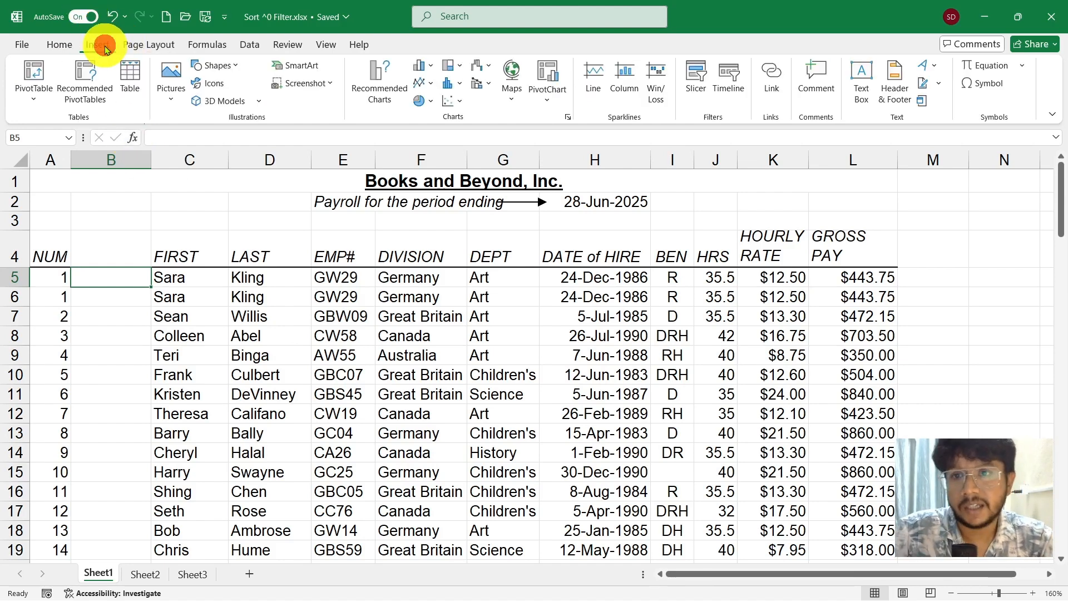
{"action": "left_click", "coordinate": [210, 44]}
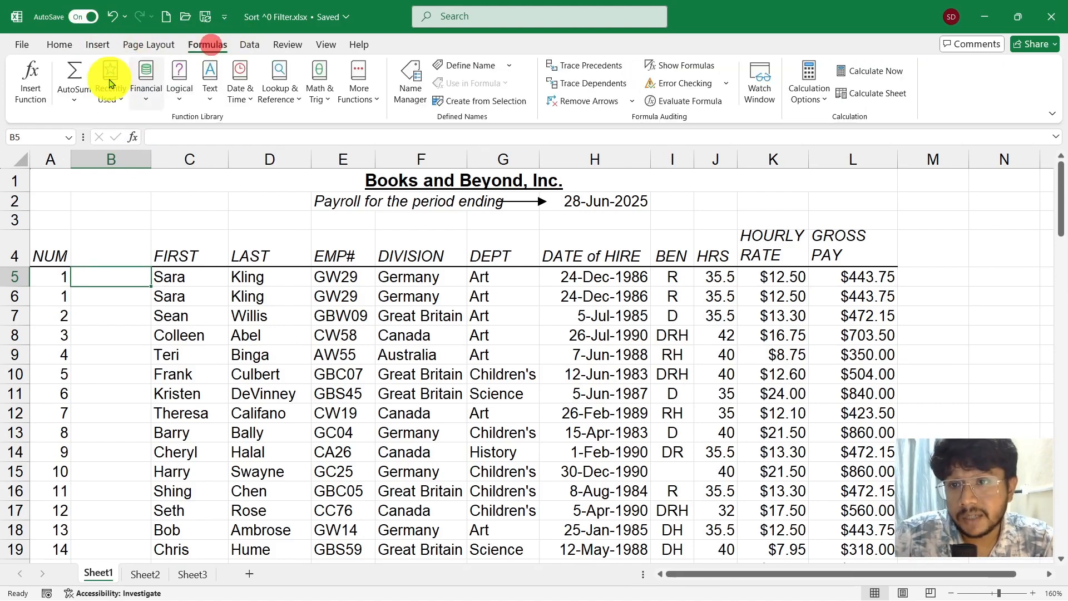
{"action": "left_click", "coordinate": [30, 80]}
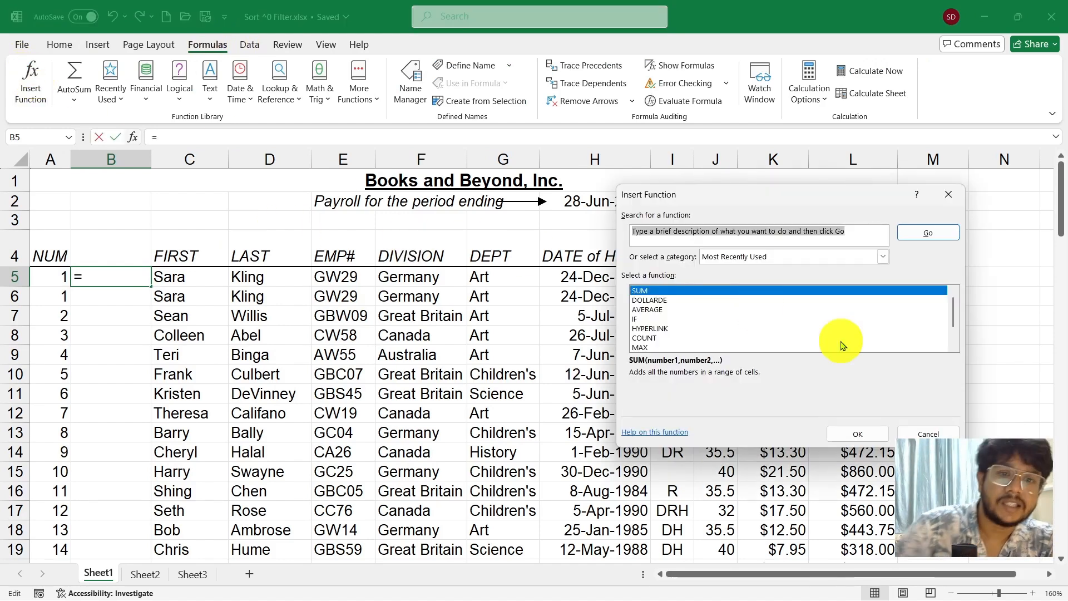
{"action": "left_click", "coordinate": [820, 256]}
{"action": "left_click", "coordinate": [776, 278]}
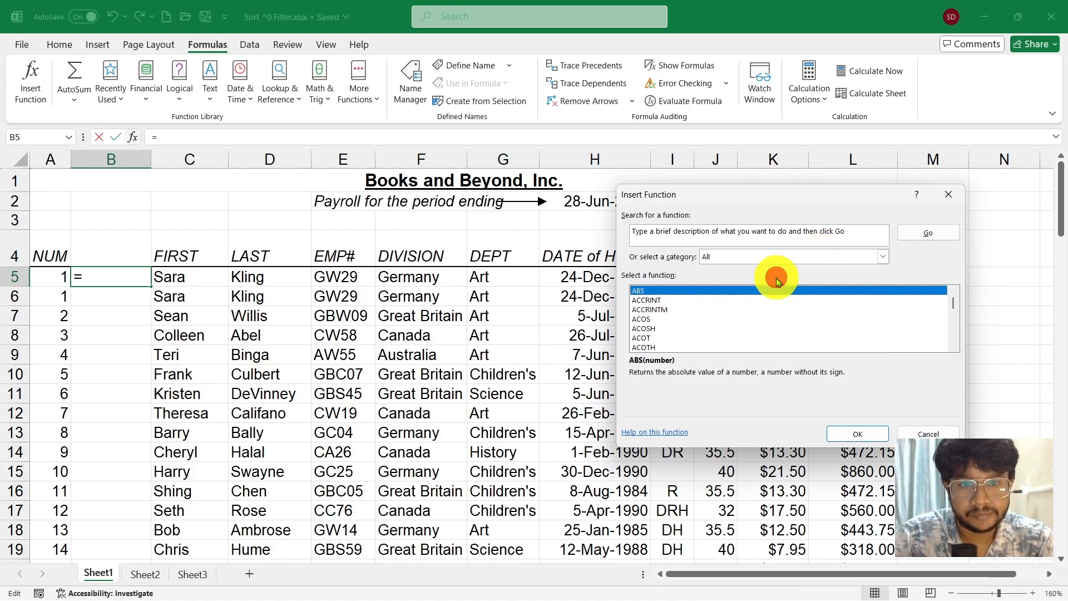
{"action": "key", "text": "i"}
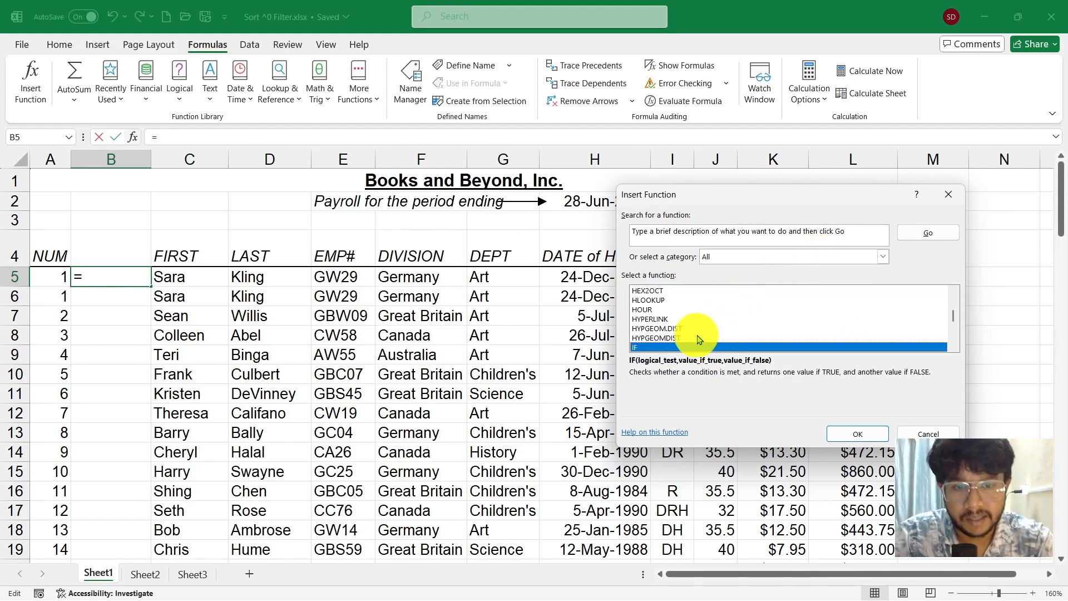
{"action": "left_click", "coordinate": [860, 435]}
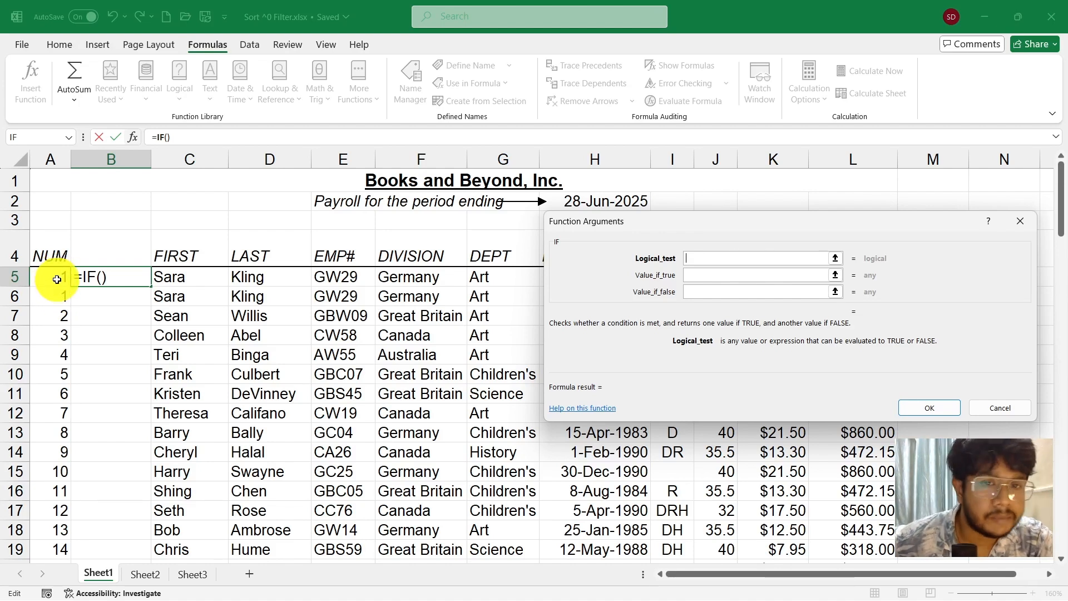
- Complete the IF function in B5 with the test A5=A6, returning "Duplicate" if true and 0 if false
{"action": "left_click", "coordinate": [57, 276]}
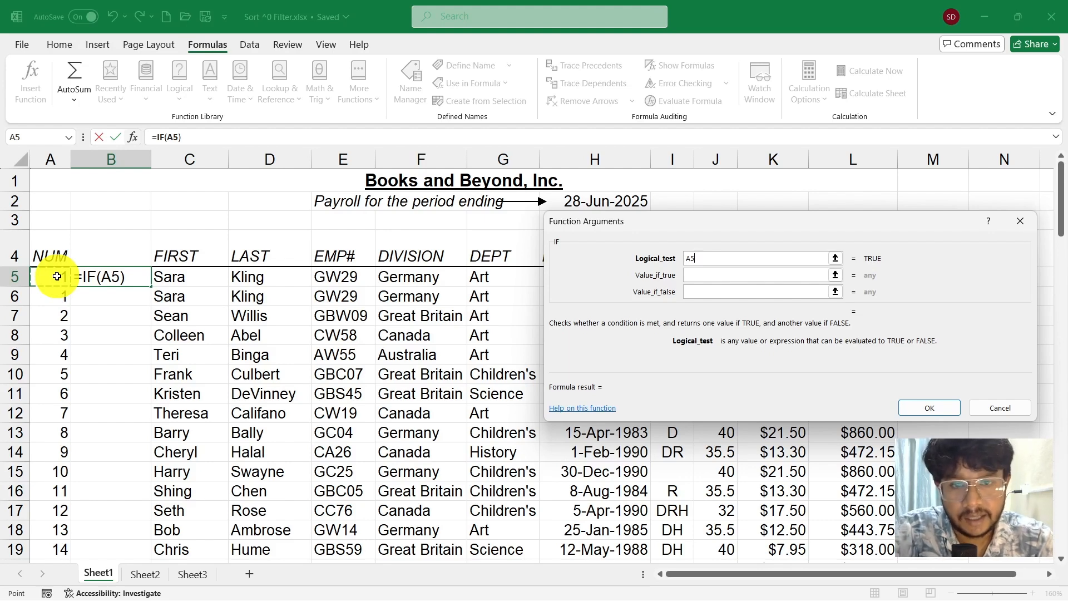
{"action": "type", "text": "="}
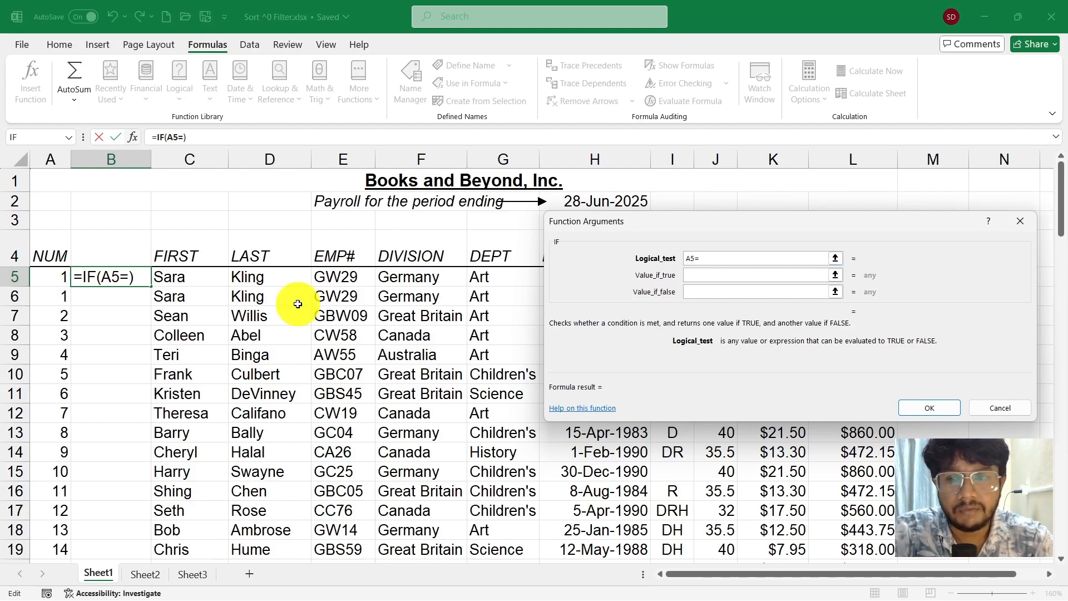
{"action": "left_click", "coordinate": [48, 301]}
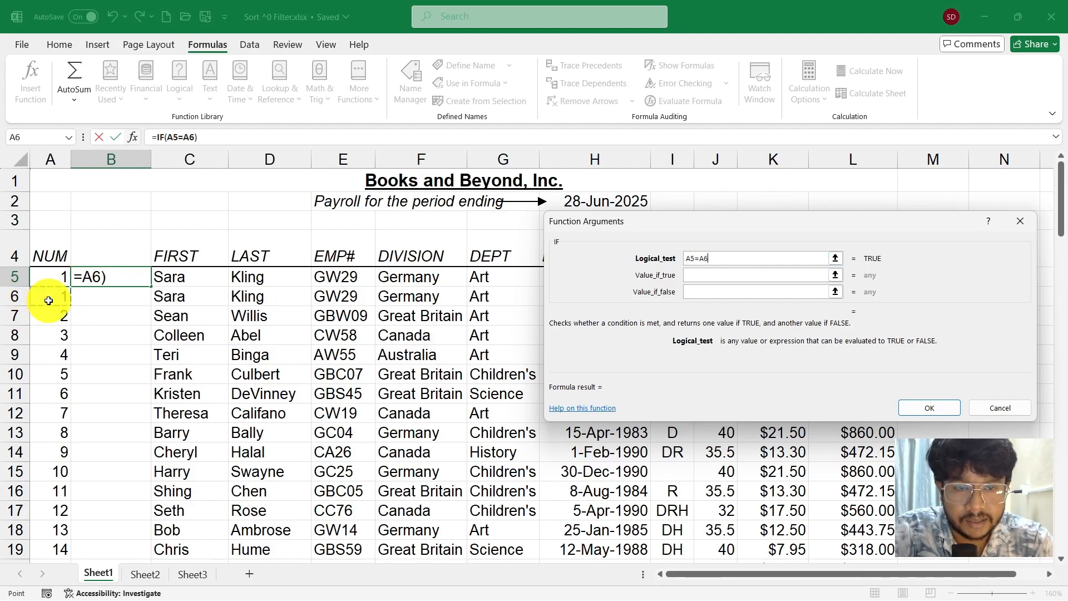
{"action": "left_click", "coordinate": [712, 275]}
{"action": "left_click", "coordinate": [712, 275]}
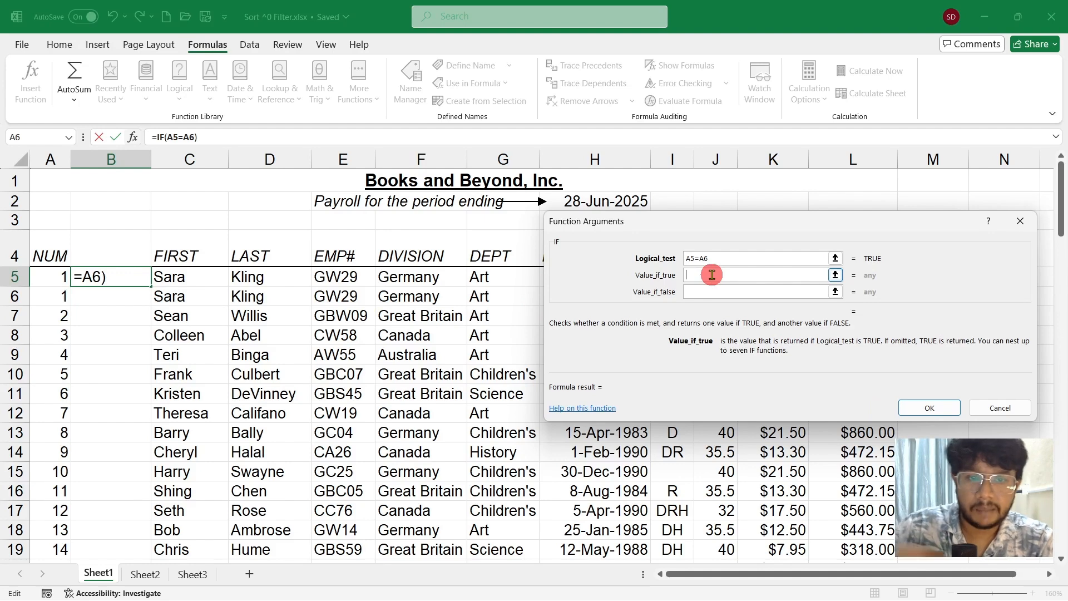
{"action": "type", "text": "\"D"}
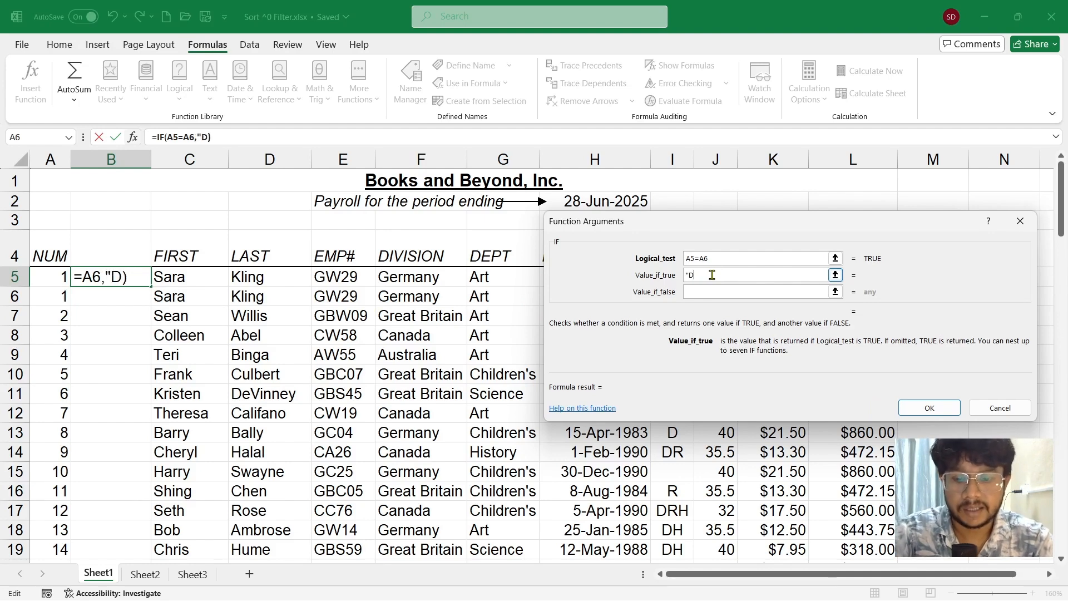
{"action": "type", "text": "uplicate\""}
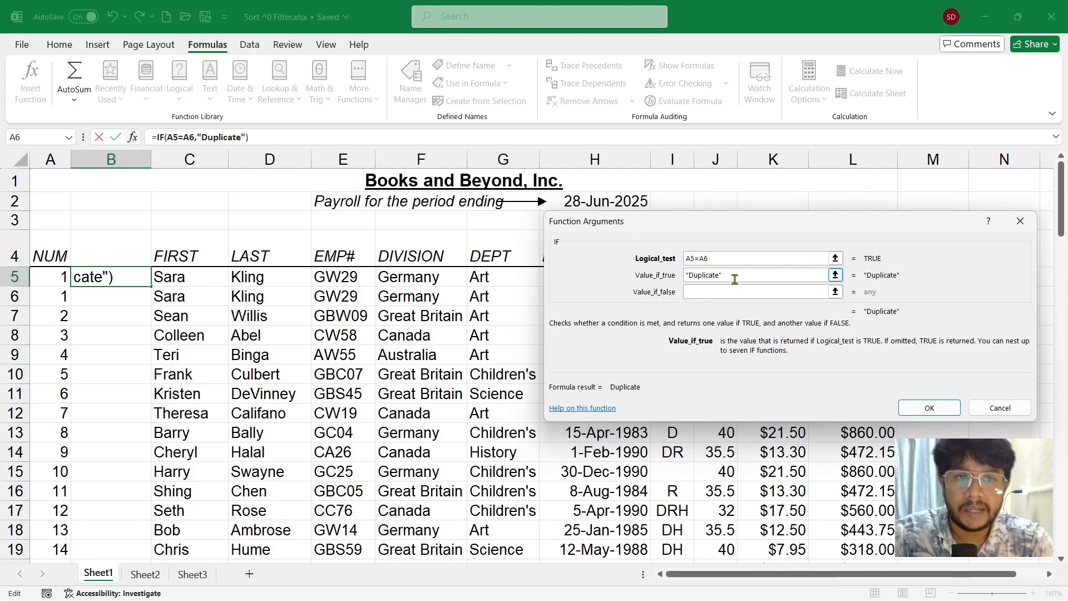
{"action": "left_click", "coordinate": [743, 293]}
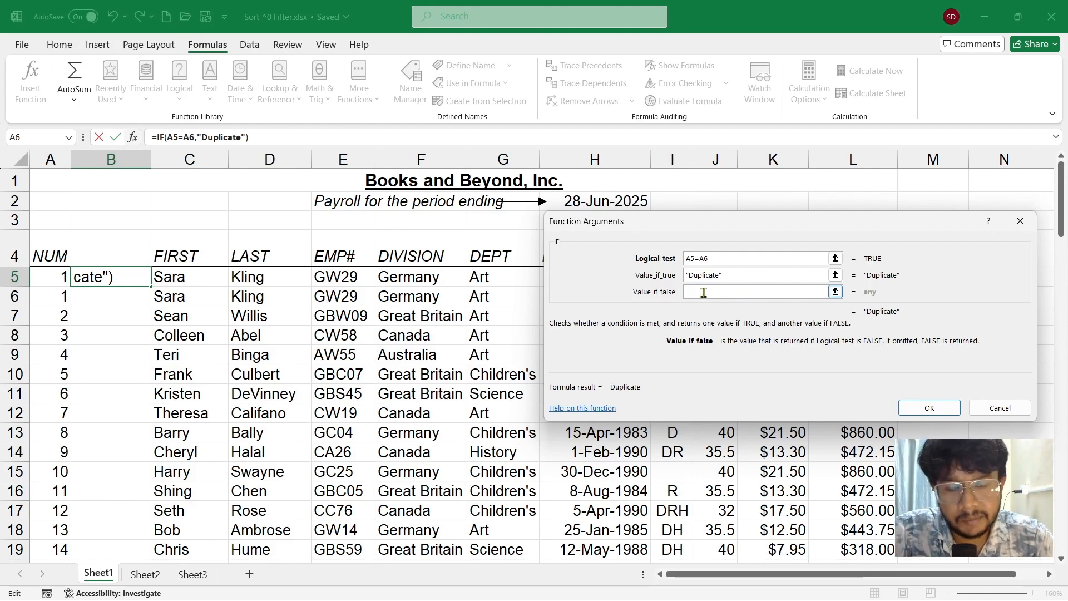
{"action": "type", "text": "0"}
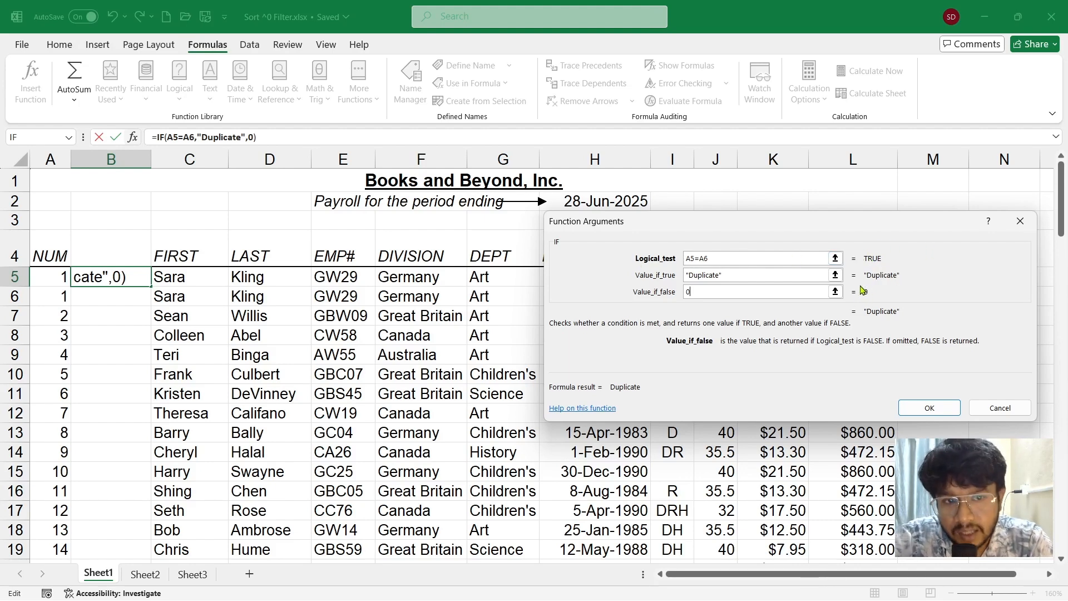
{"action": "left_click", "coordinate": [916, 412]}
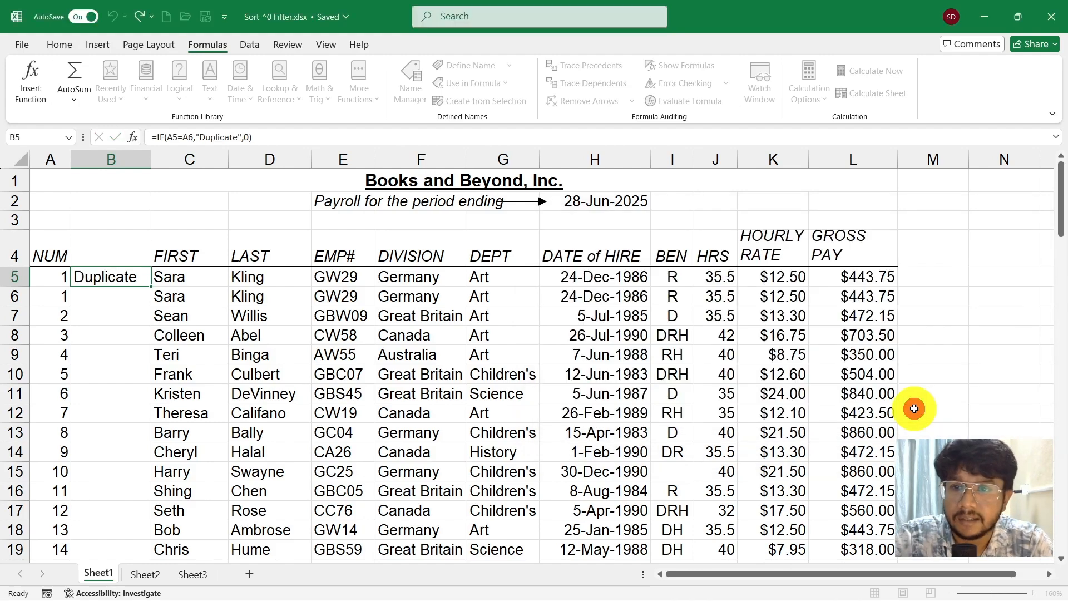
- Fill the duplicate-check formula from B5 down to row 103 and return to B5
{"action": "left_click_drag", "start_coordinate": [150, 286], "coordinate": [149, 529]}
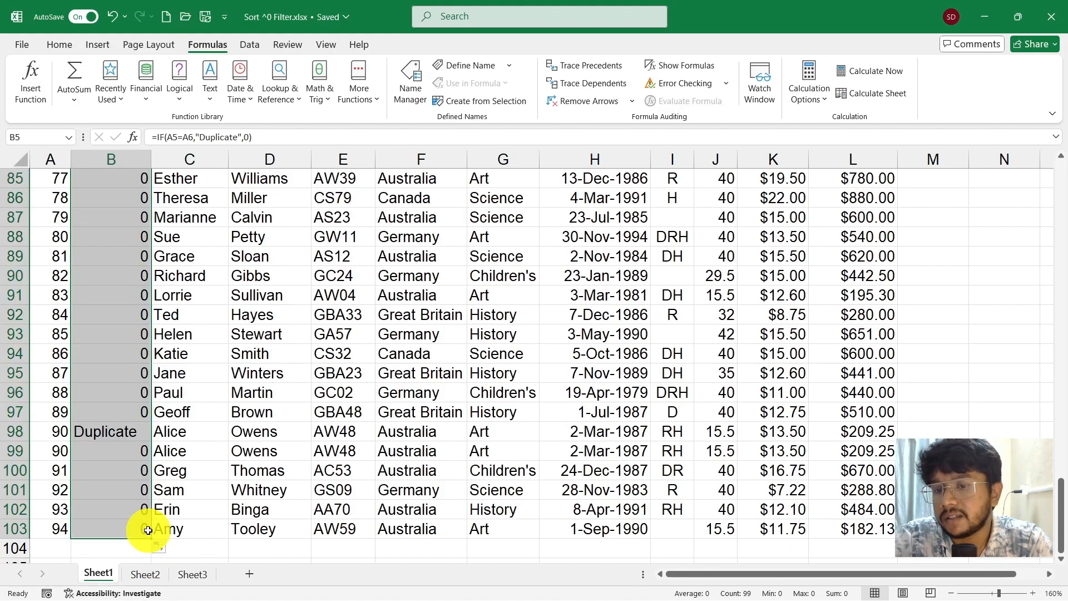
{"action": "scroll", "coordinate": [151, 408], "scroll_direction": "up", "scroll_amount": 20}
{"action": "scroll", "coordinate": [151, 412], "scroll_direction": "down", "scroll_amount": 1}
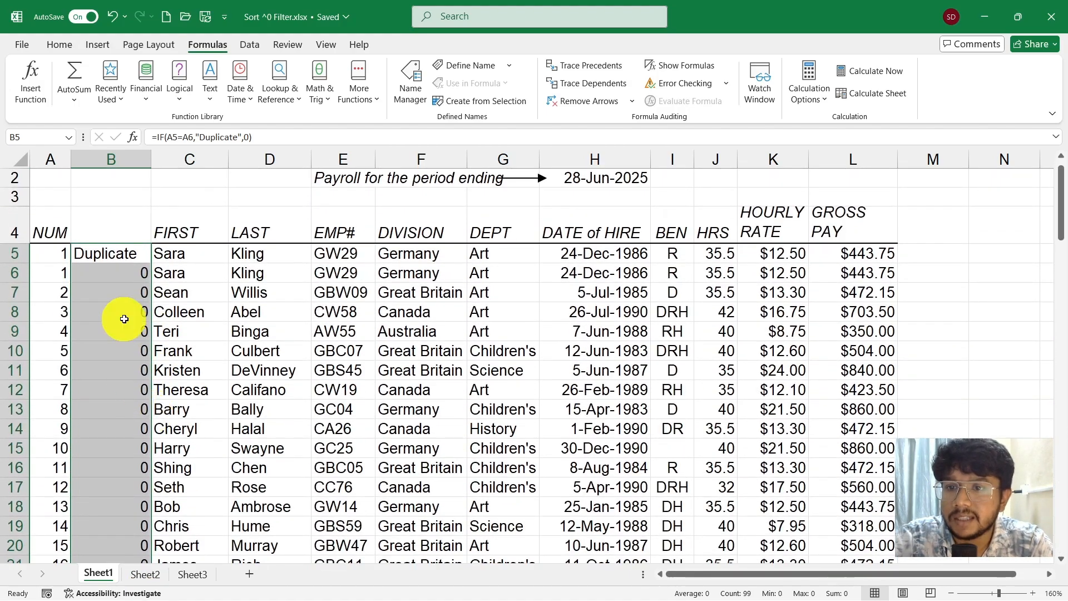
{"action": "left_click", "coordinate": [119, 292]}
{"action": "left_click", "coordinate": [111, 252]}
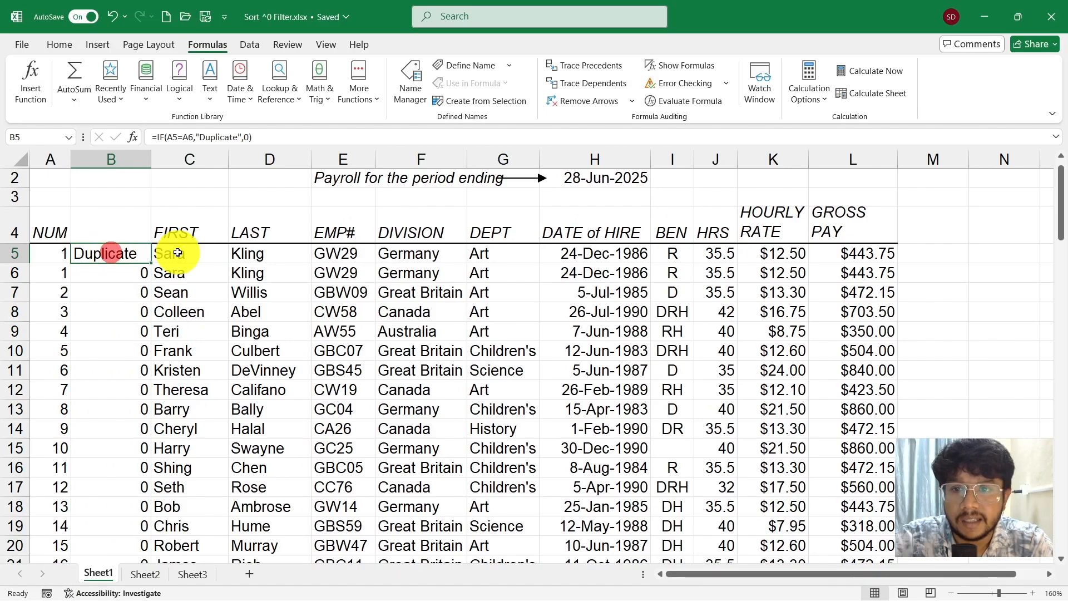
- Review the helper column from row 5 to row 103 for the employee records flagged as Duplicate
{"action": "scroll", "coordinate": [179, 267], "scroll_direction": "down", "scroll_amount": 4}
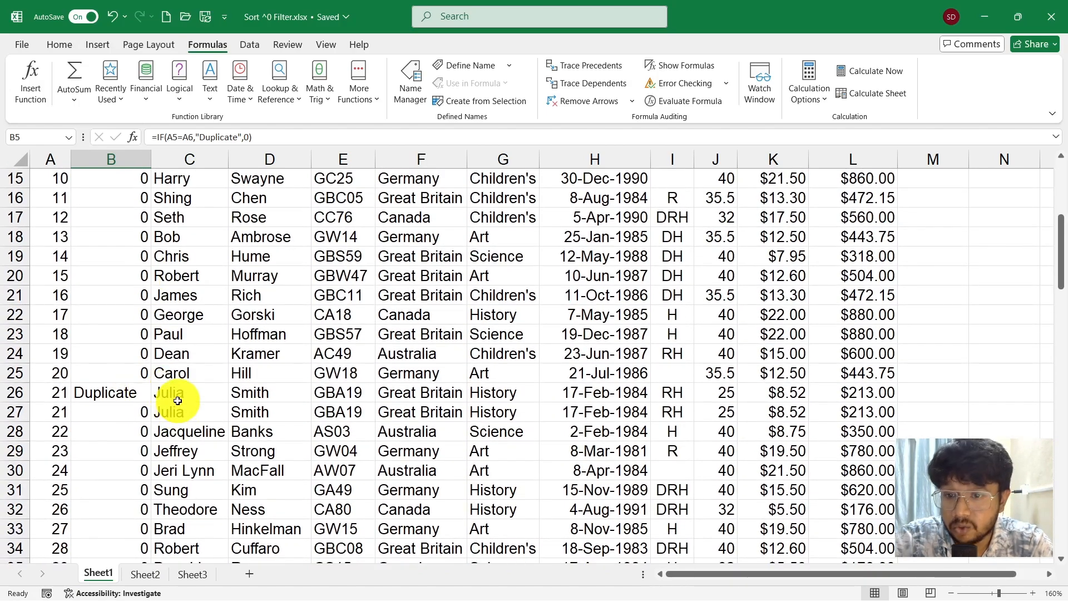
{"action": "scroll", "coordinate": [175, 406], "scroll_direction": "down", "scroll_amount": 11}
{"action": "scroll", "coordinate": [175, 404], "scroll_direction": "up", "scroll_amount": 2}
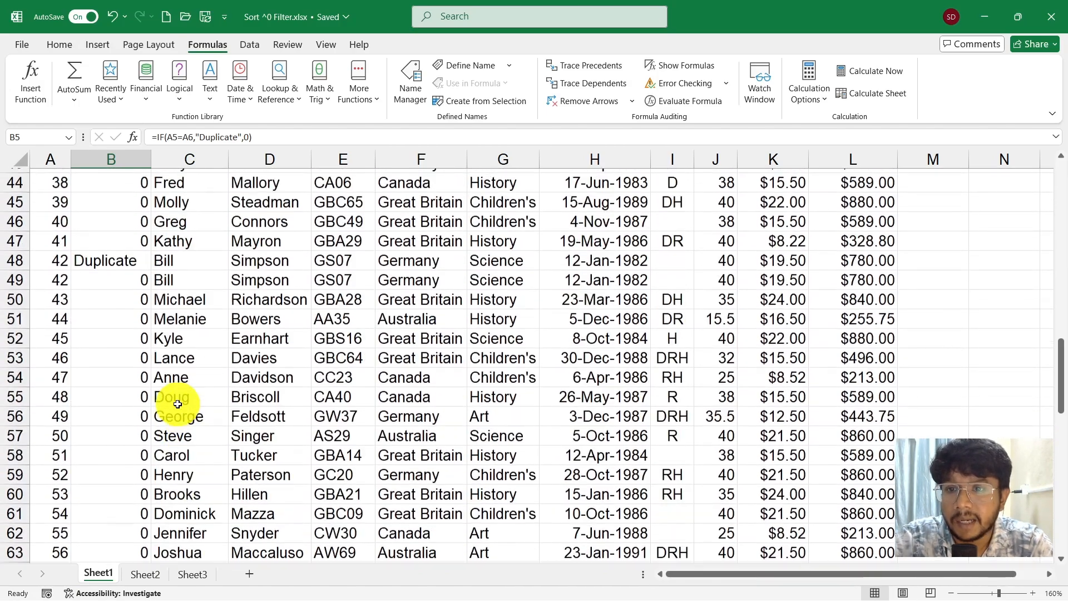
{"action": "scroll", "coordinate": [175, 316], "scroll_direction": "down", "scroll_amount": 6}
{"action": "scroll", "coordinate": [175, 317], "scroll_direction": "down", "scroll_amount": 9}
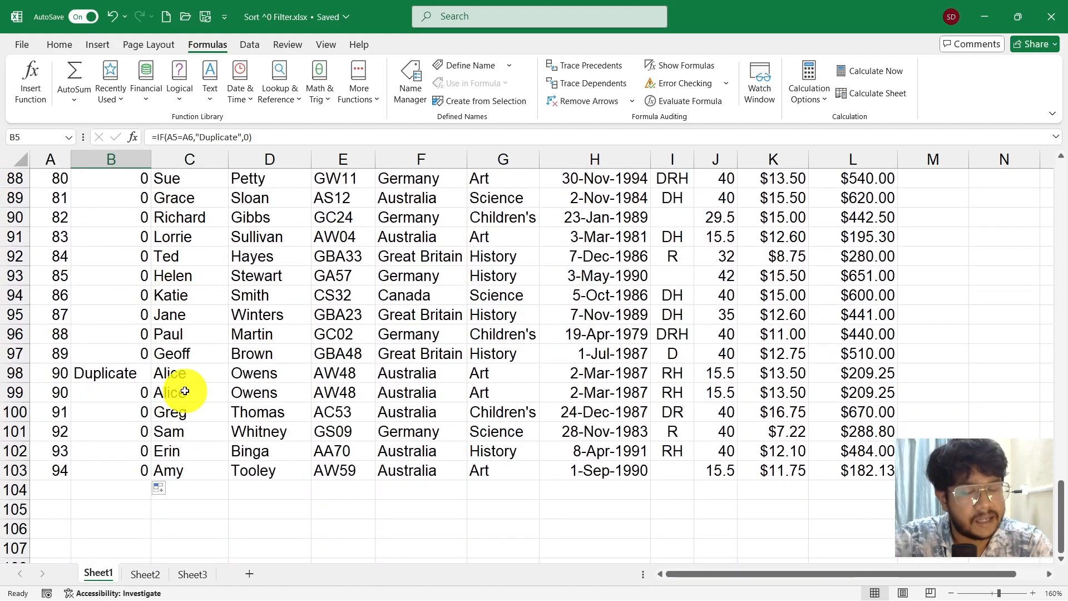
{"action": "scroll", "coordinate": [179, 383], "scroll_direction": "up", "scroll_amount": 20}
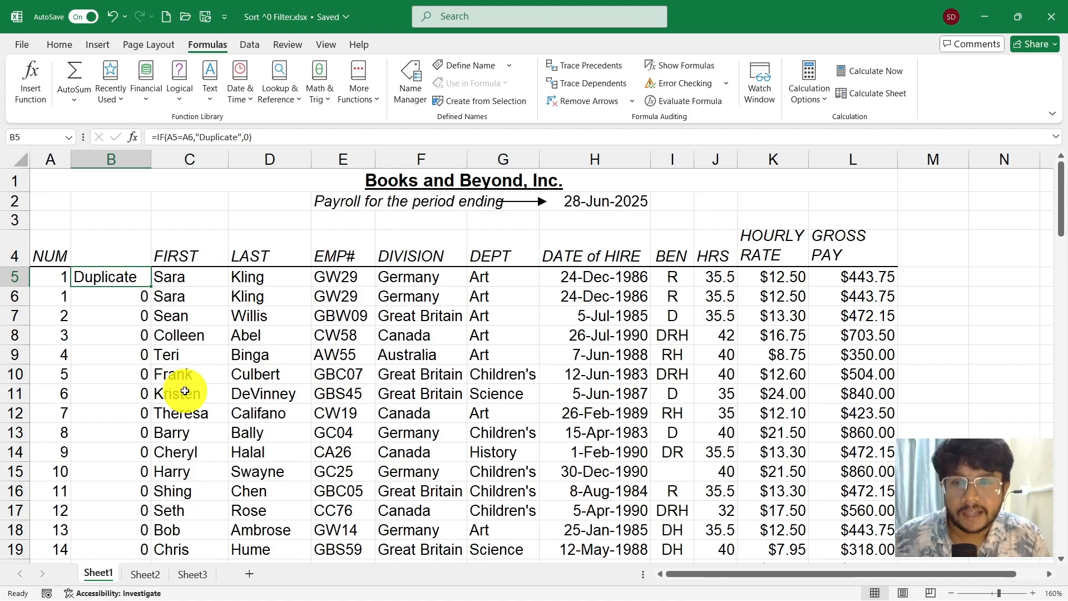
- Run Remove Duplicates on the payroll records from A6, matching only on the NUM column (listed as 1) with "My data has headers" enabled
{"action": "left_click", "coordinate": [253, 46]}
{"action": "left_click", "coordinate": [52, 295]}
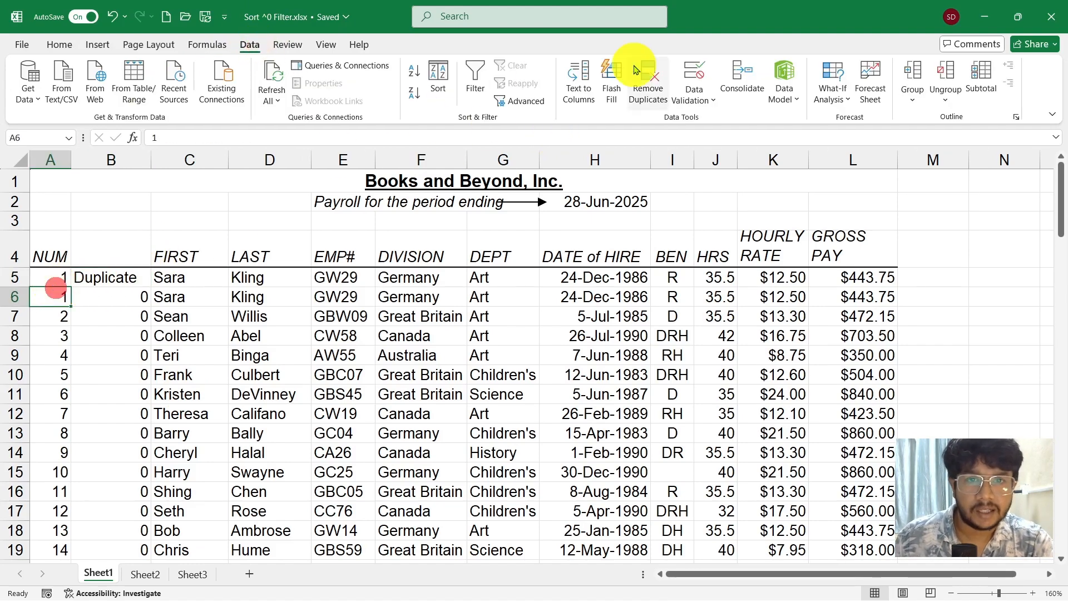
{"action": "left_click", "coordinate": [651, 77]}
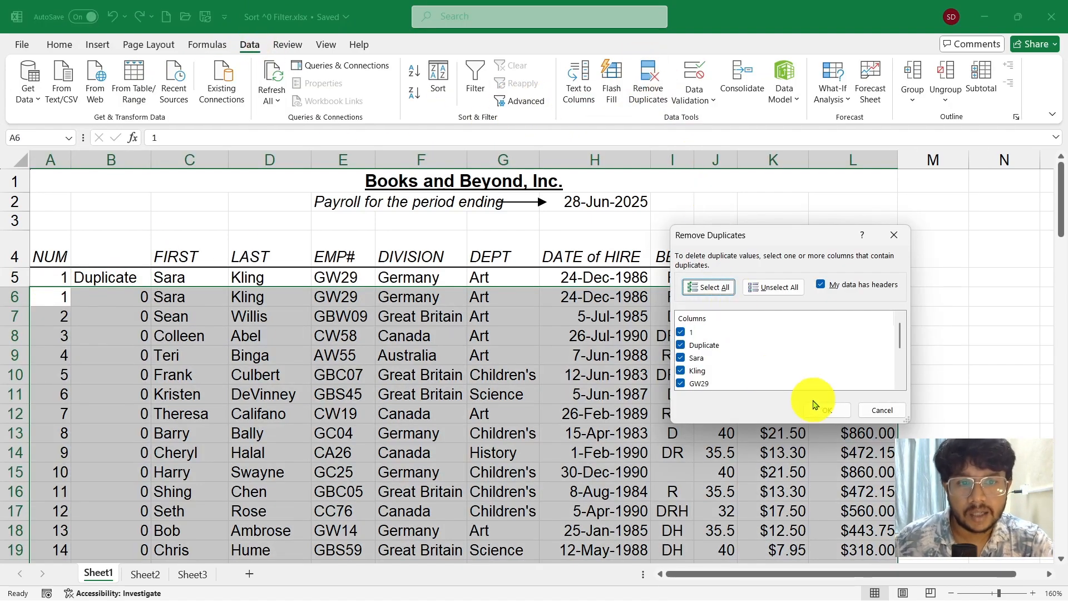
{"action": "left_click", "coordinate": [750, 287]}
{"action": "left_click", "coordinate": [688, 332]}
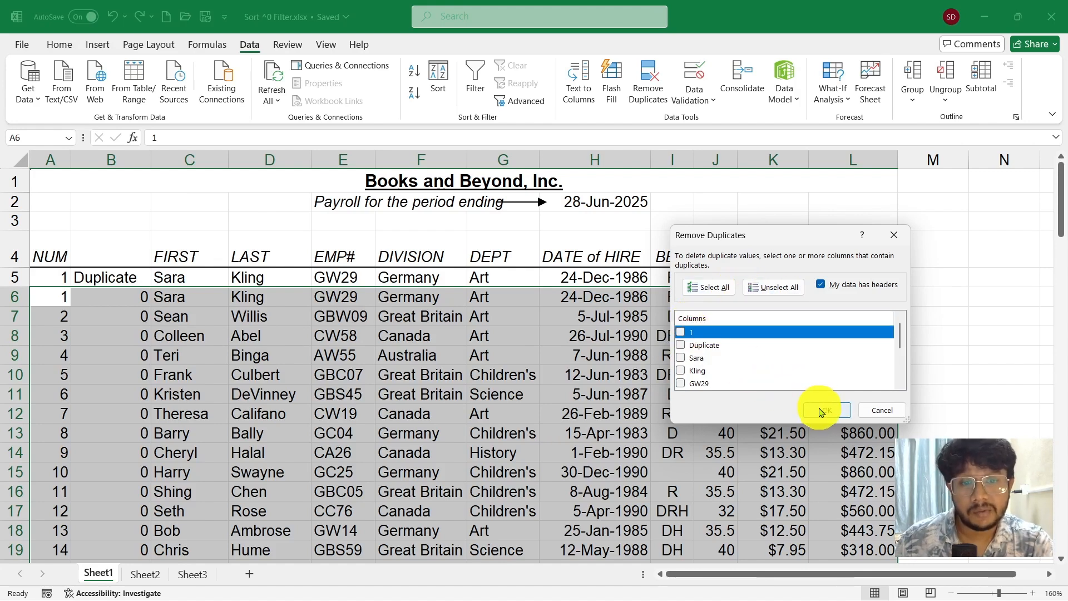
{"action": "left_click", "coordinate": [680, 332]}
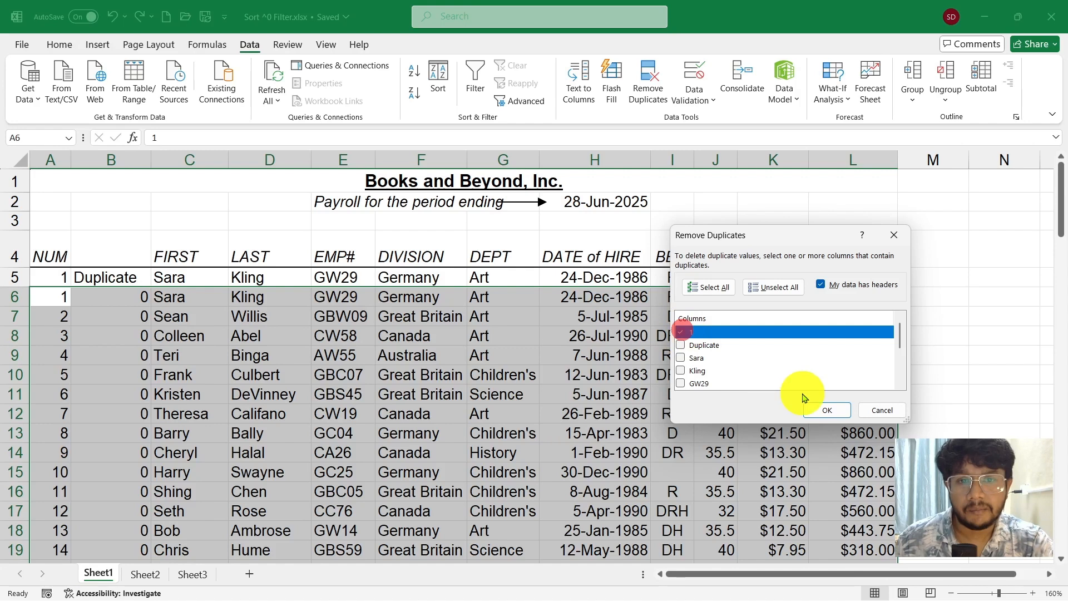
{"action": "left_click", "coordinate": [837, 414]}
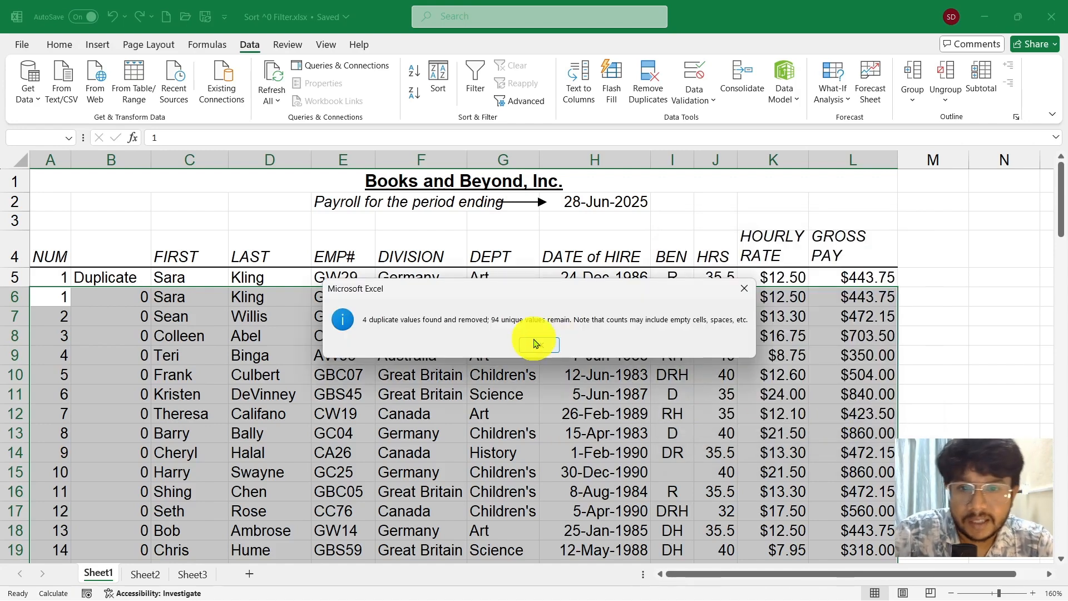
{"action": "left_click", "coordinate": [539, 344]}
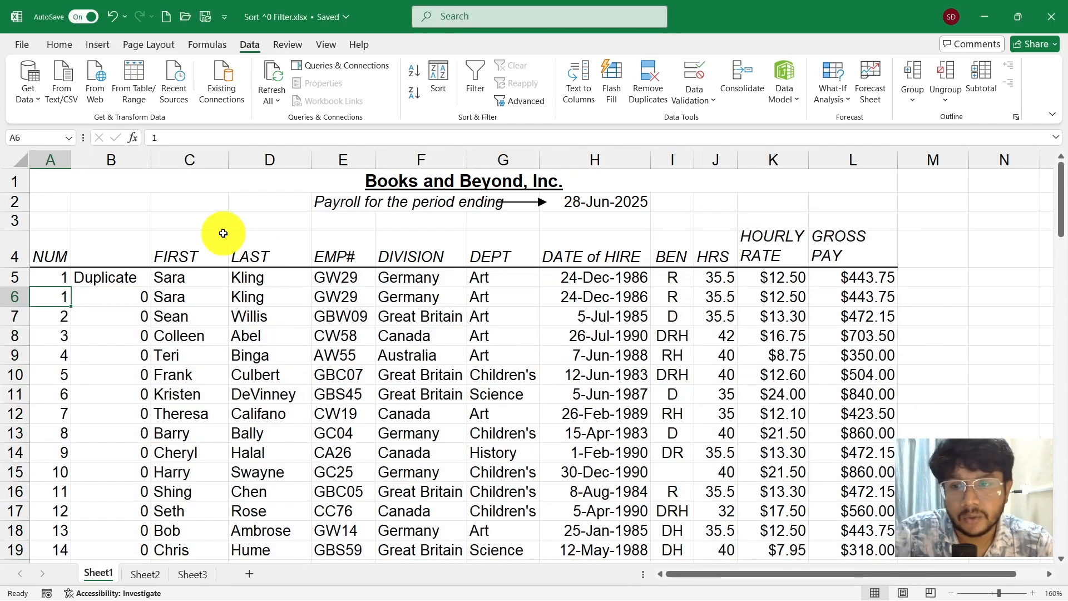